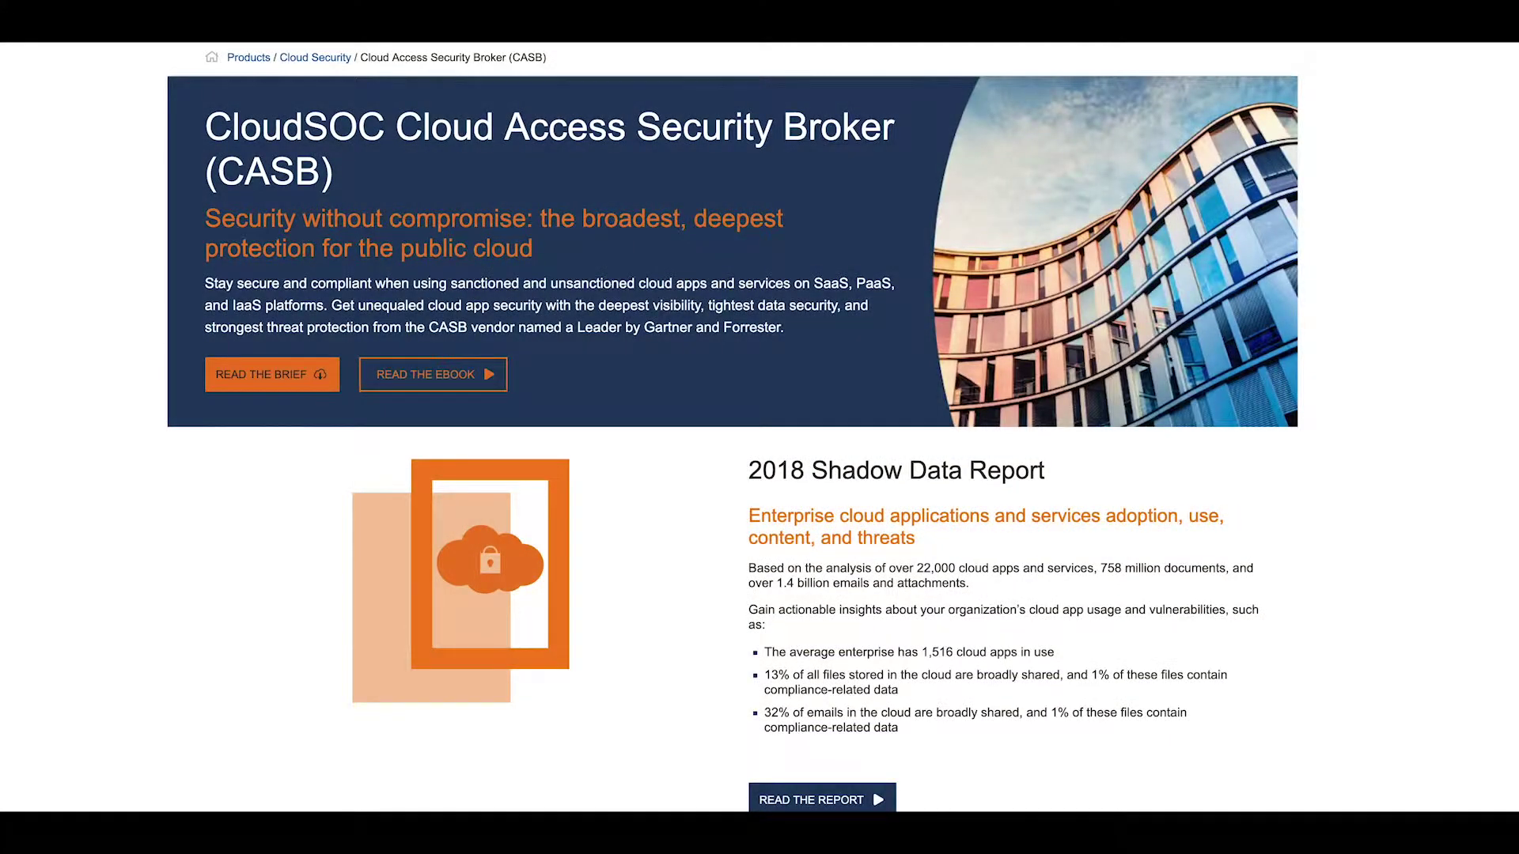
- Scroll the CASB product page past the 2018 Shadow Data Report to the Protect SaaS, PaaS and IaaS section
scroll(732, 427, down, 1)
scroll(732, 428, down, 1)
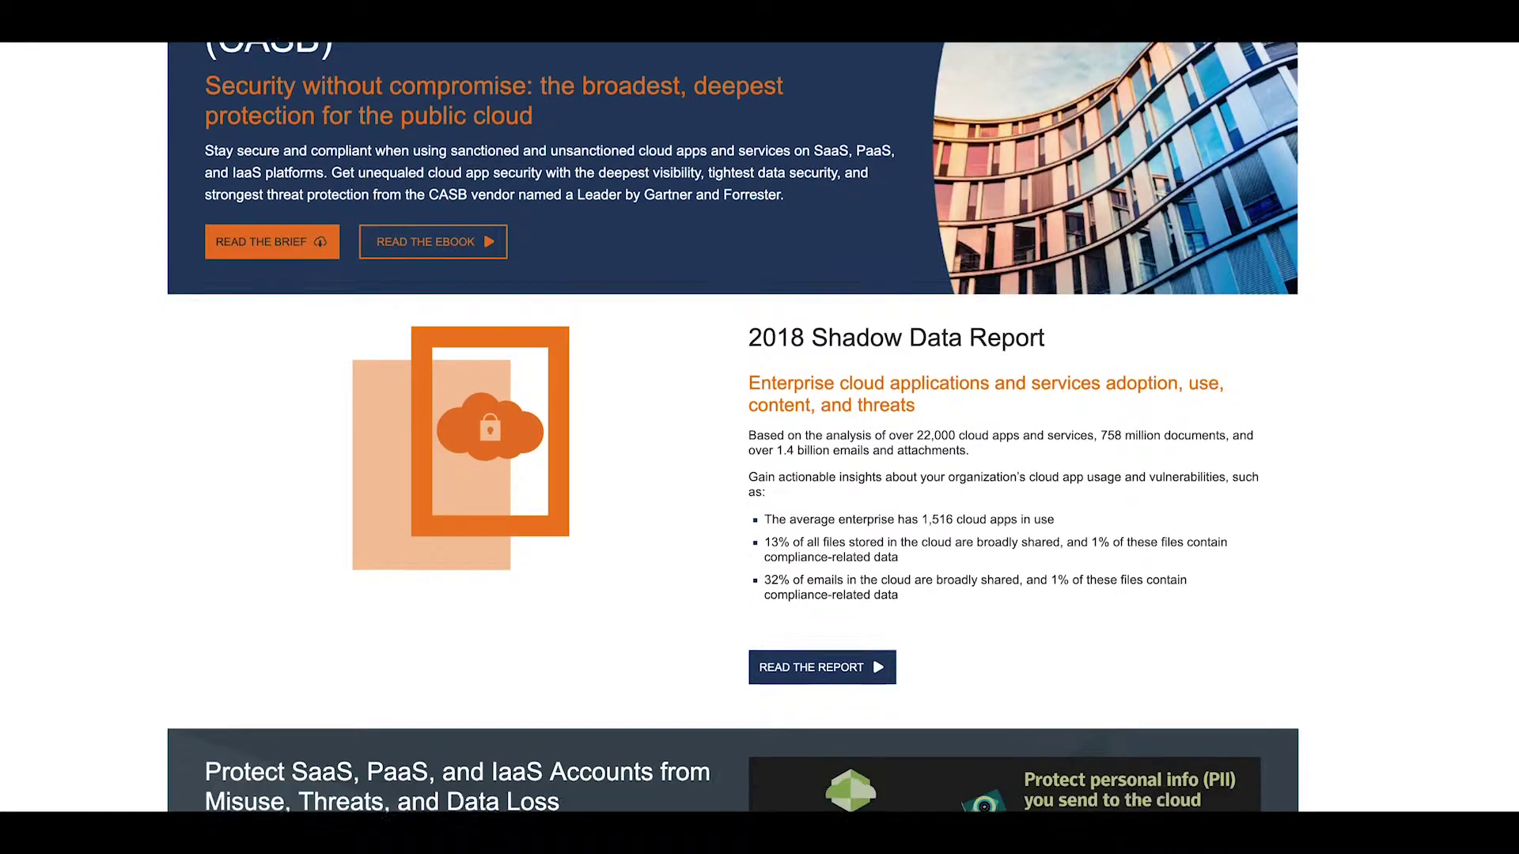
scroll(733, 428, down, 3)
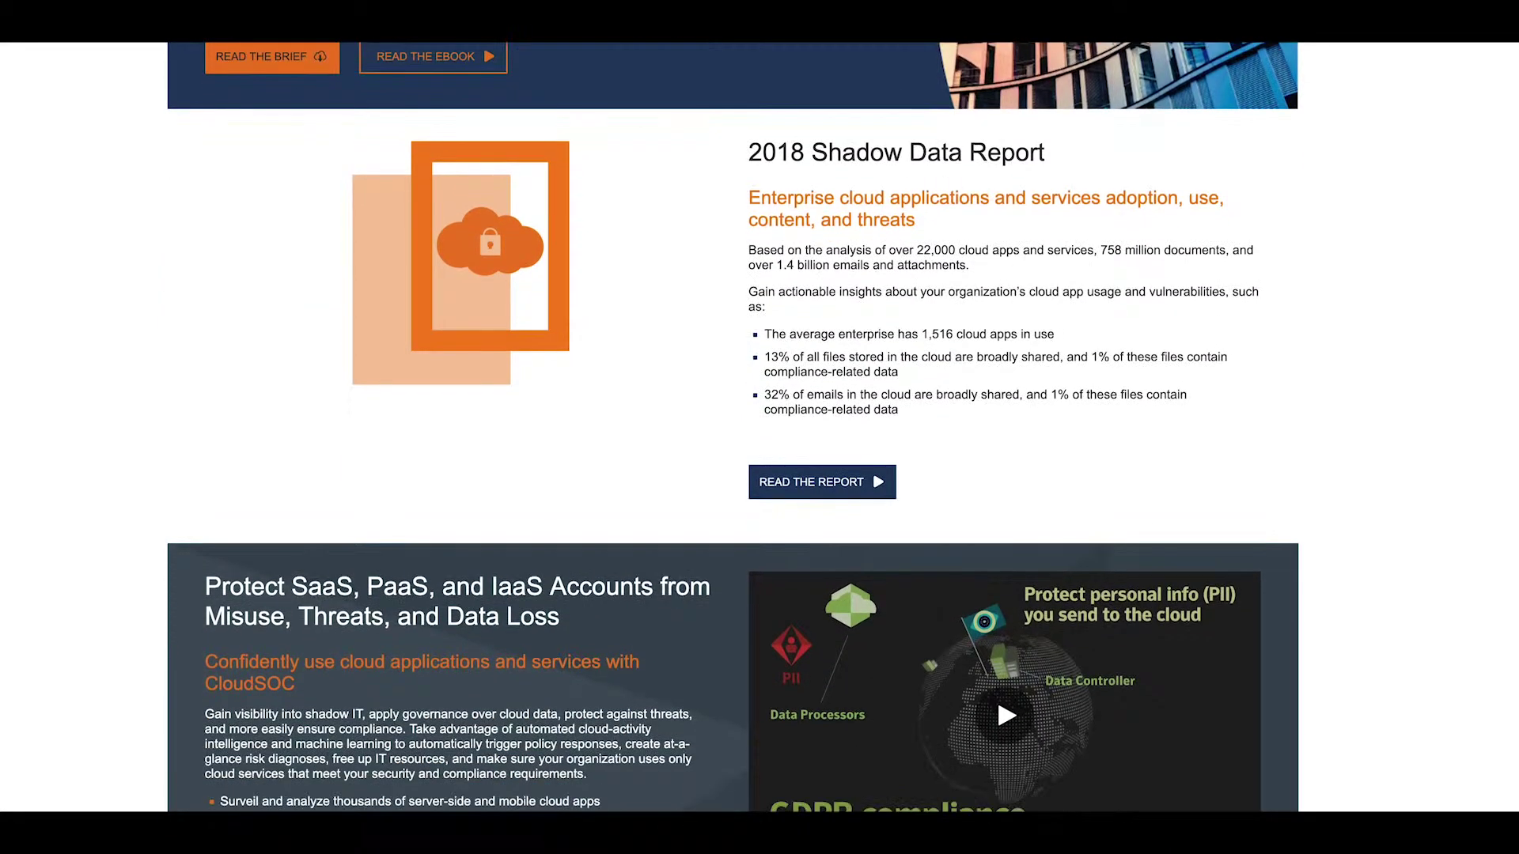
scroll(732, 427, down, 2)
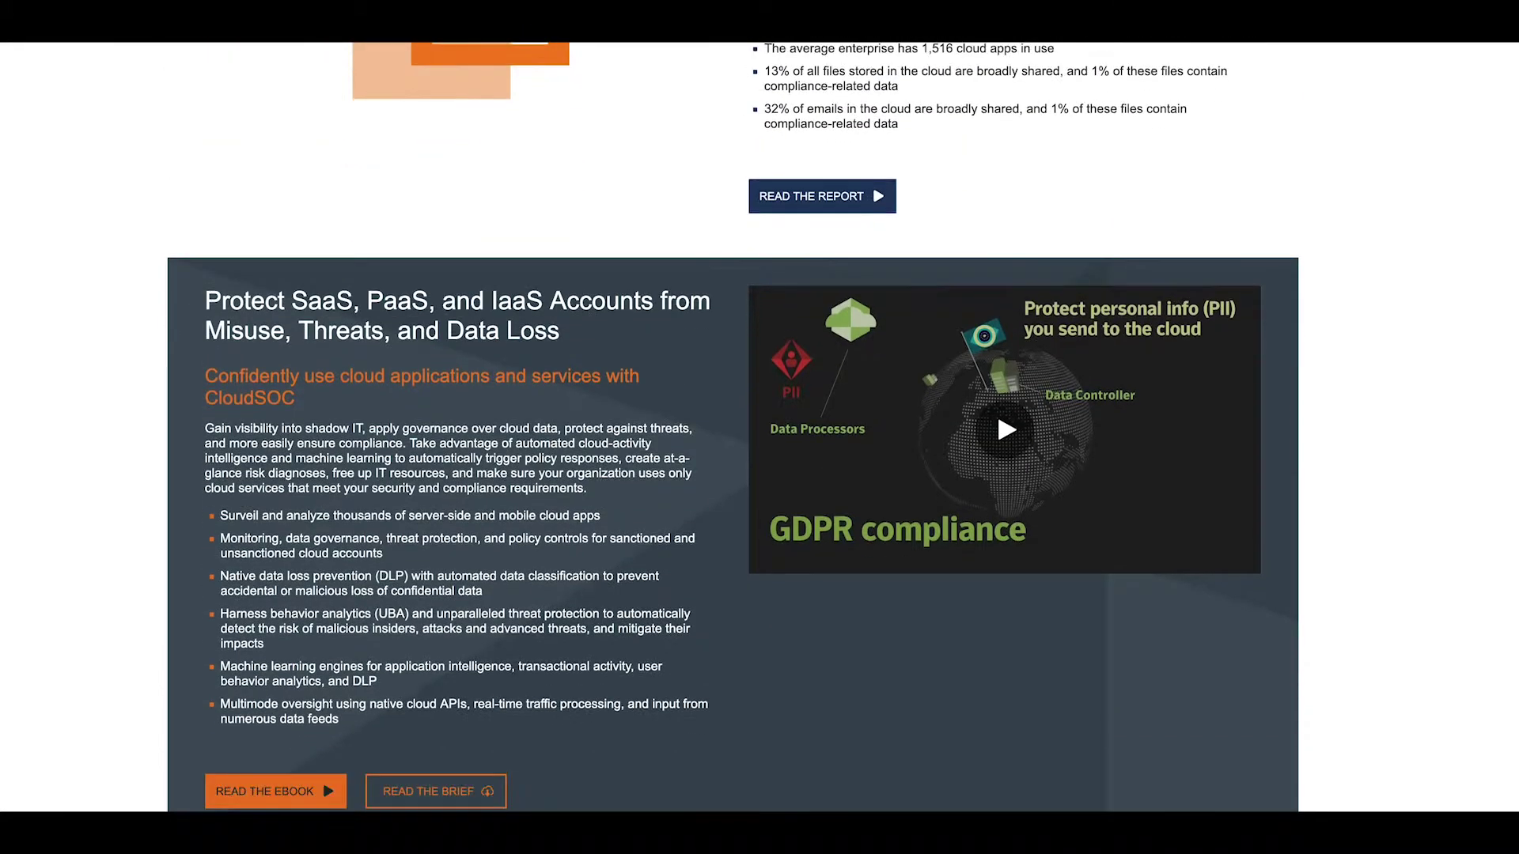
scroll(733, 427, down, 2)
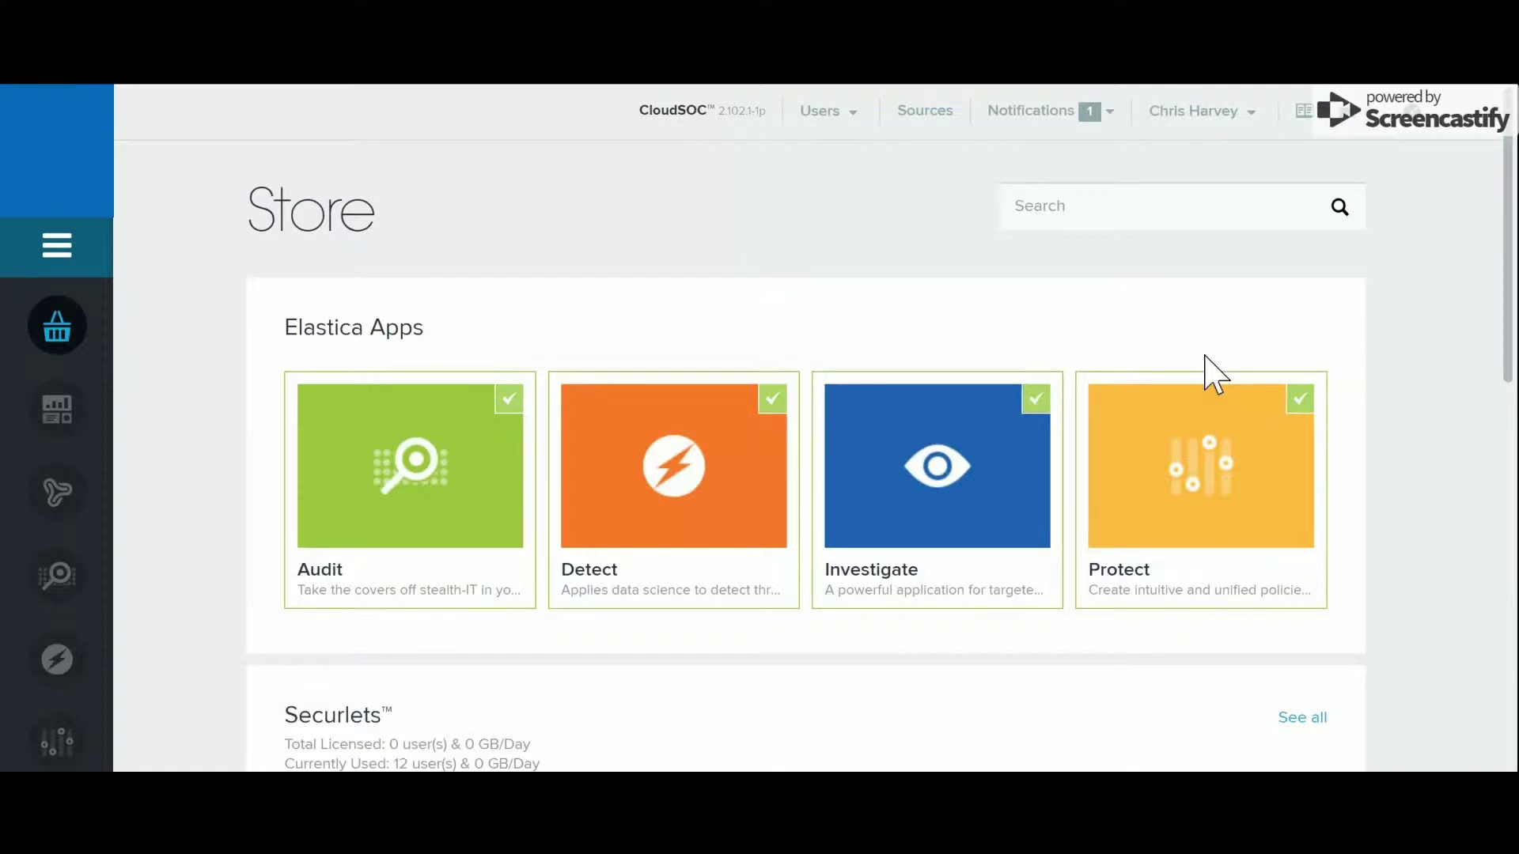
- Show all Securlets apps, then all Gatelets apps, in the CloudSOC Store
scroll(1208, 368, down, 5)
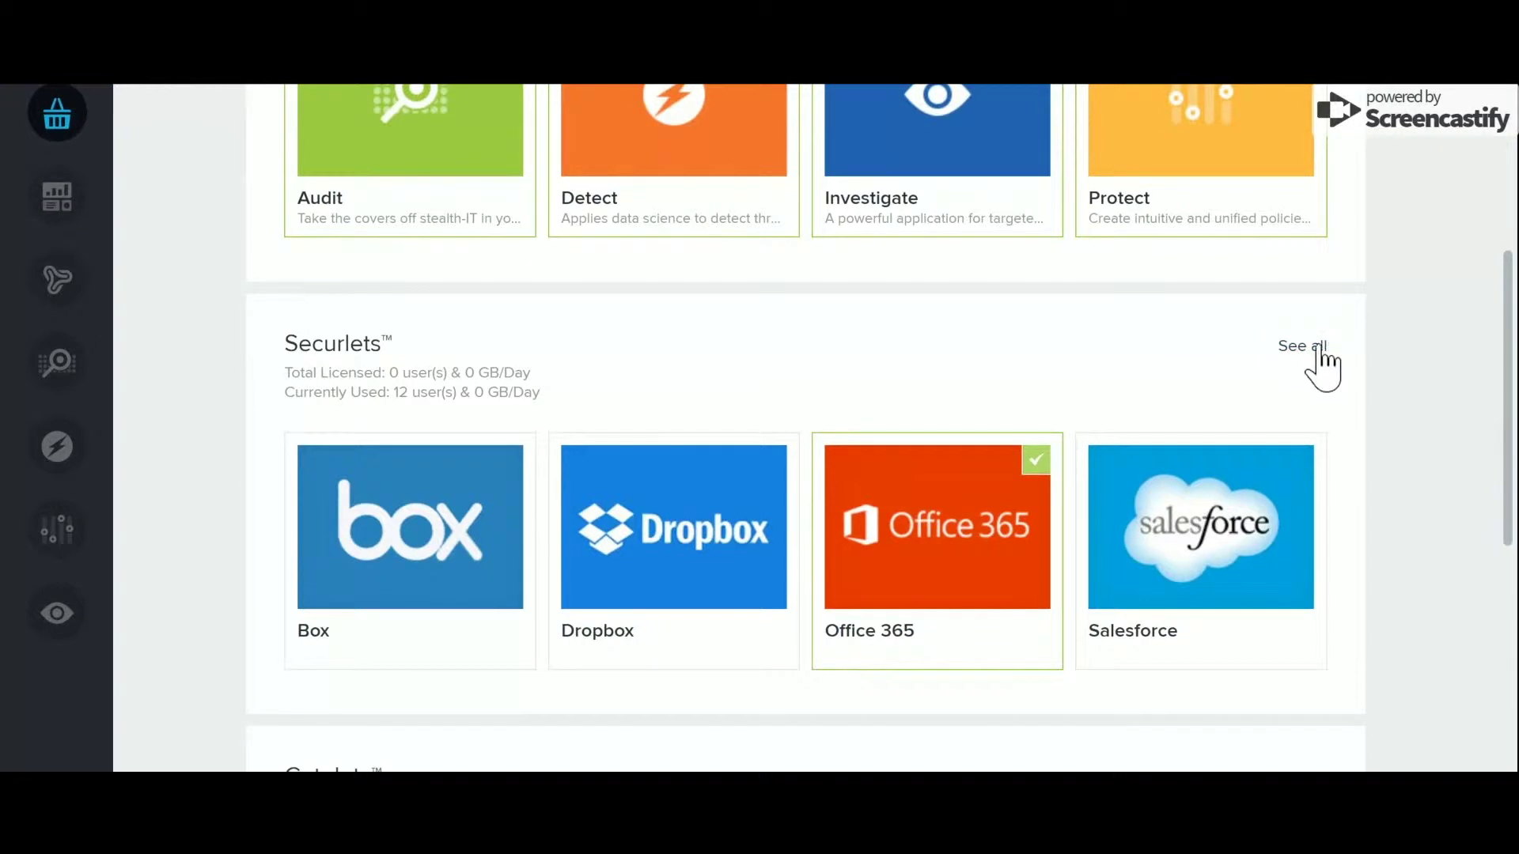
click(1306, 348)
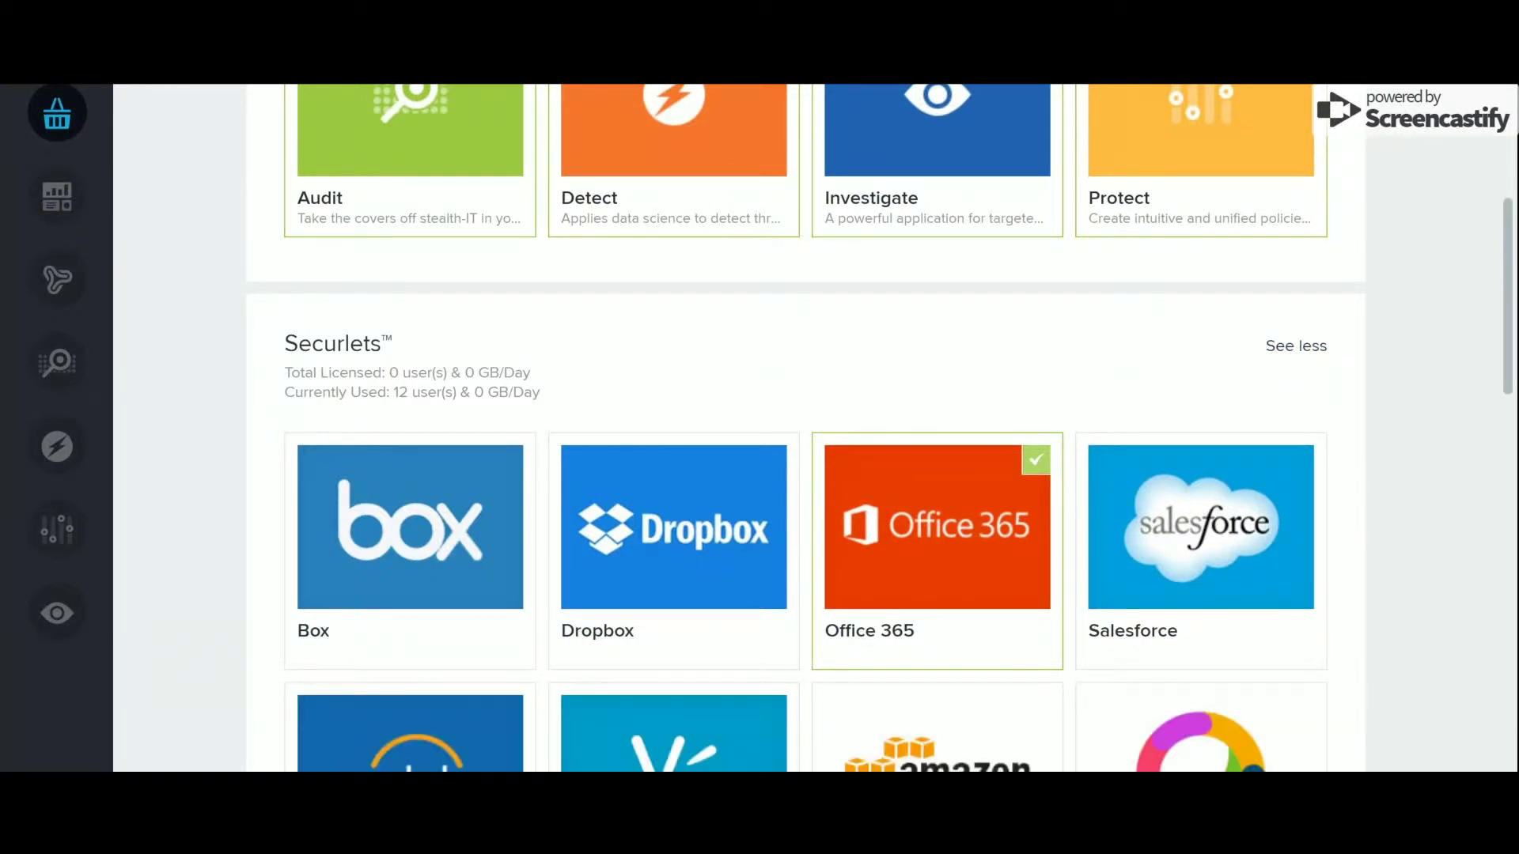
scroll(1325, 364, down, 5)
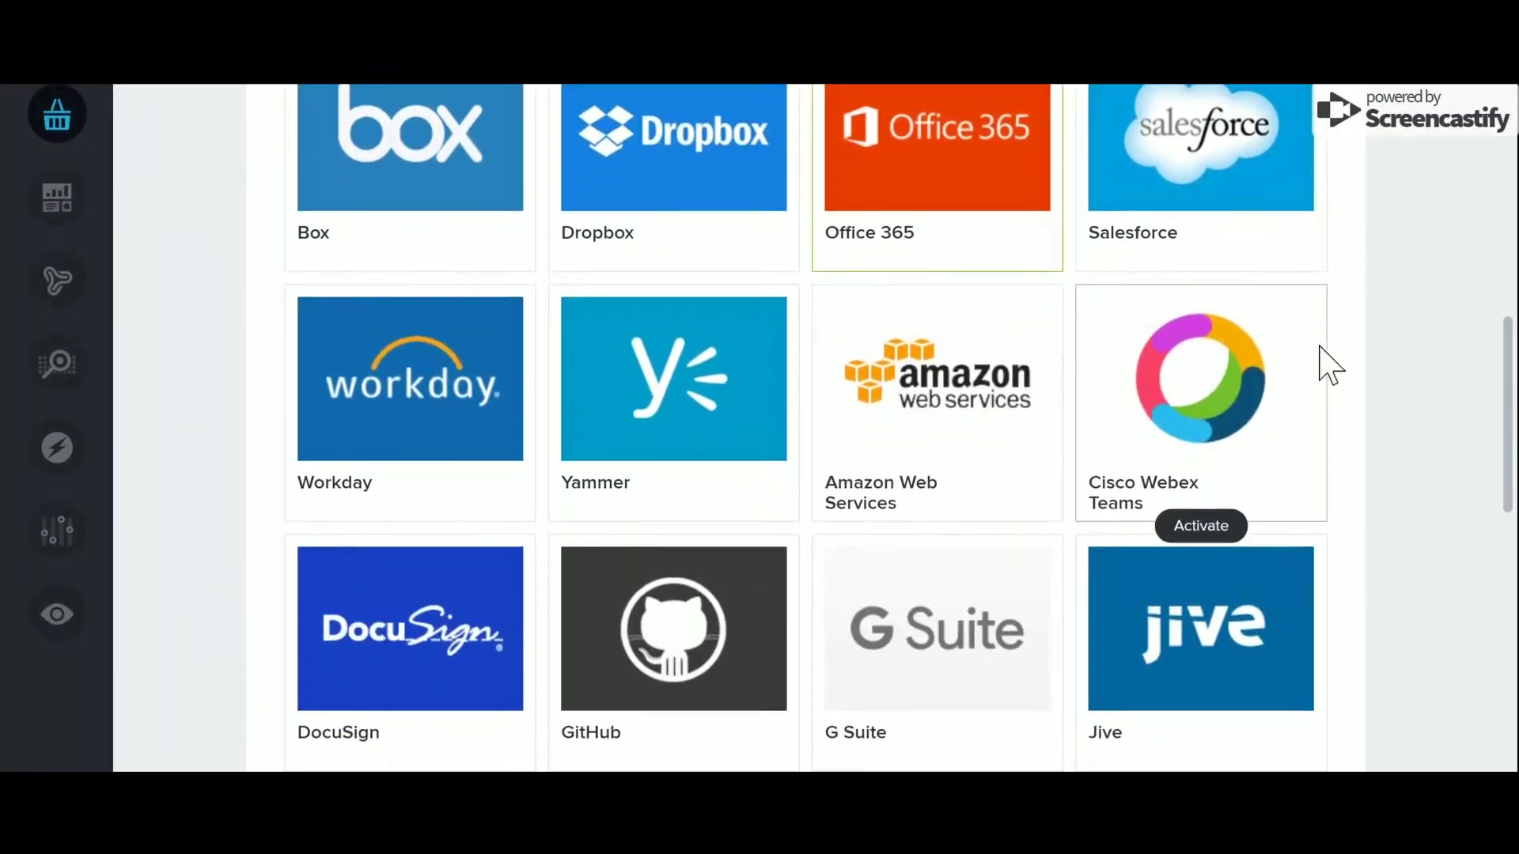
scroll(1325, 364, down, 4)
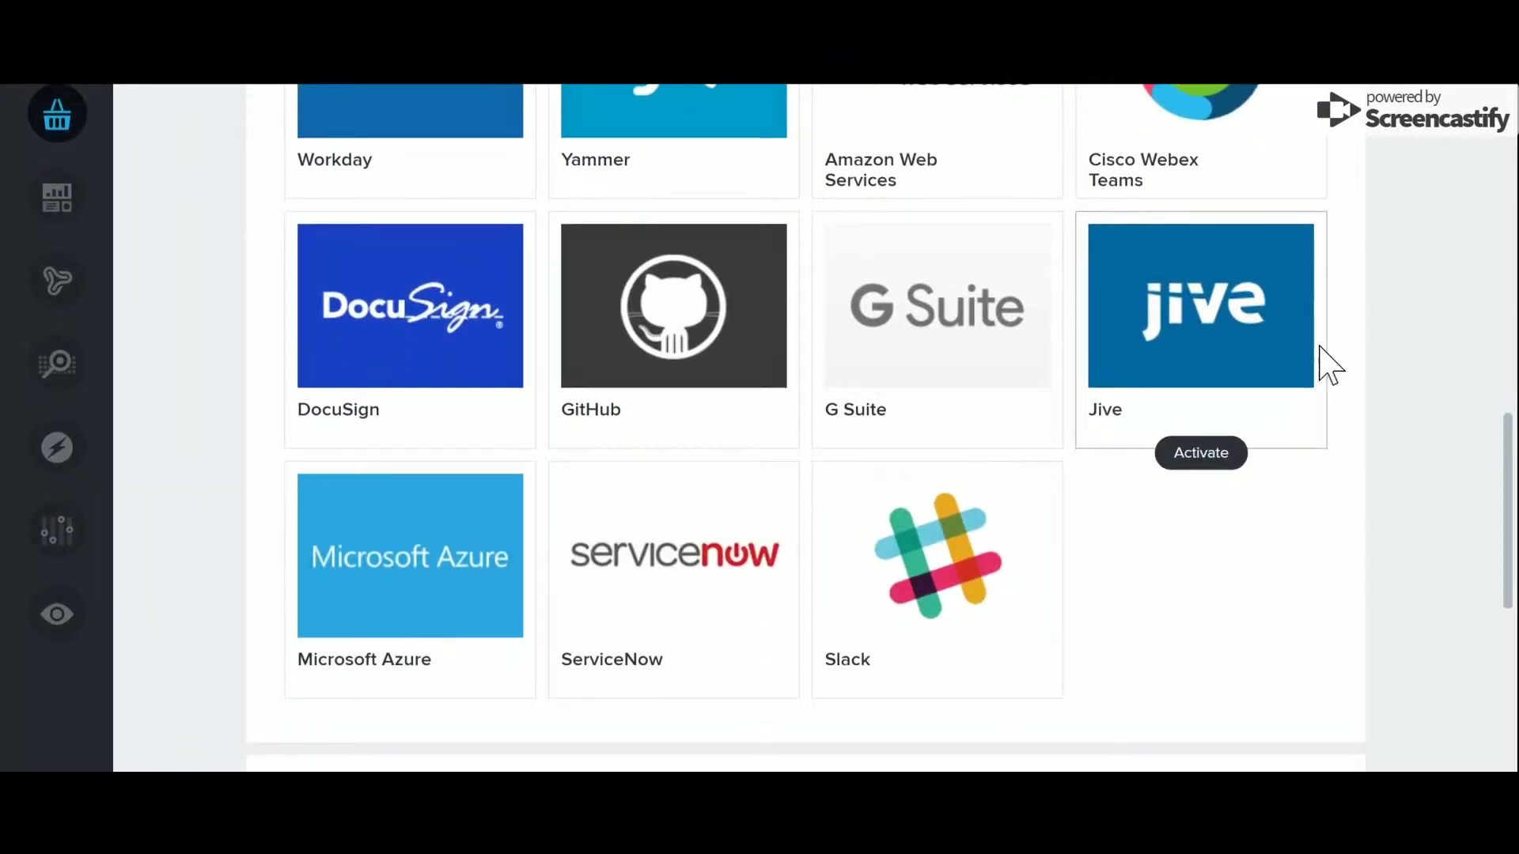
scroll(1325, 364, down, 5)
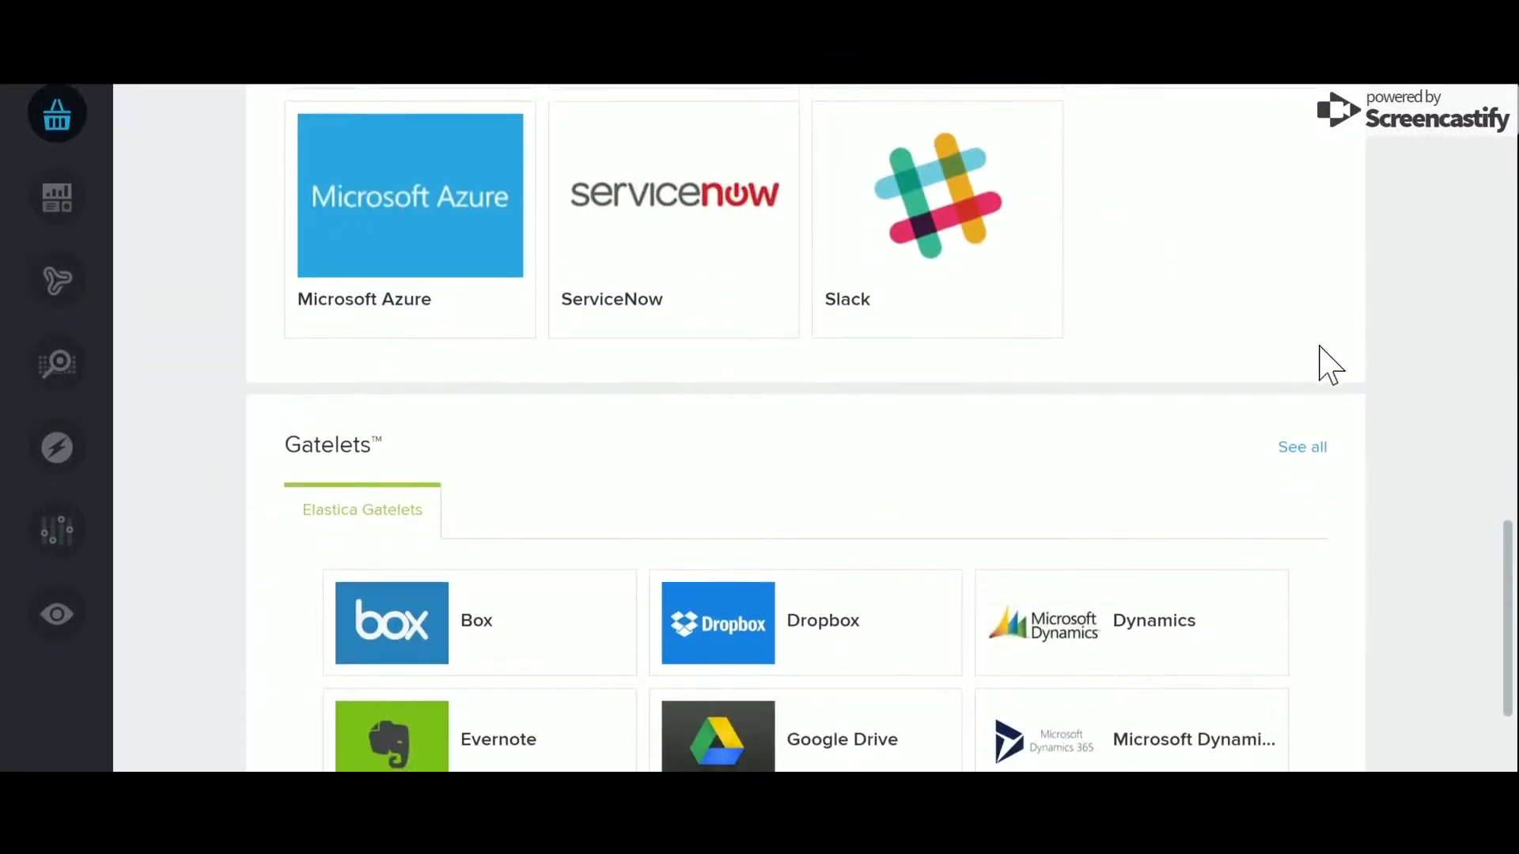
scroll(1327, 364, down, 2)
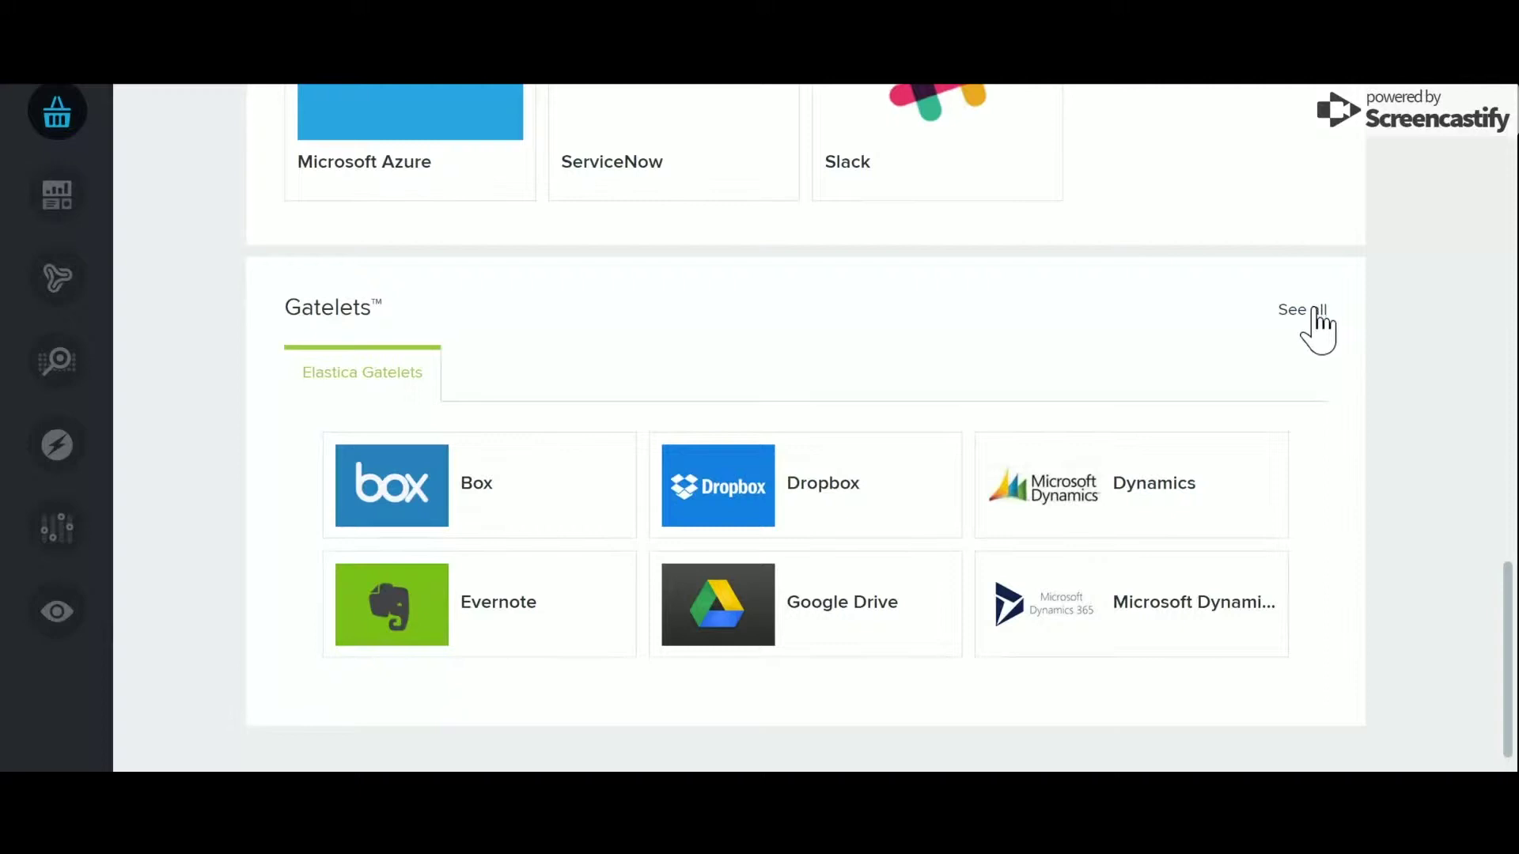
click(1315, 311)
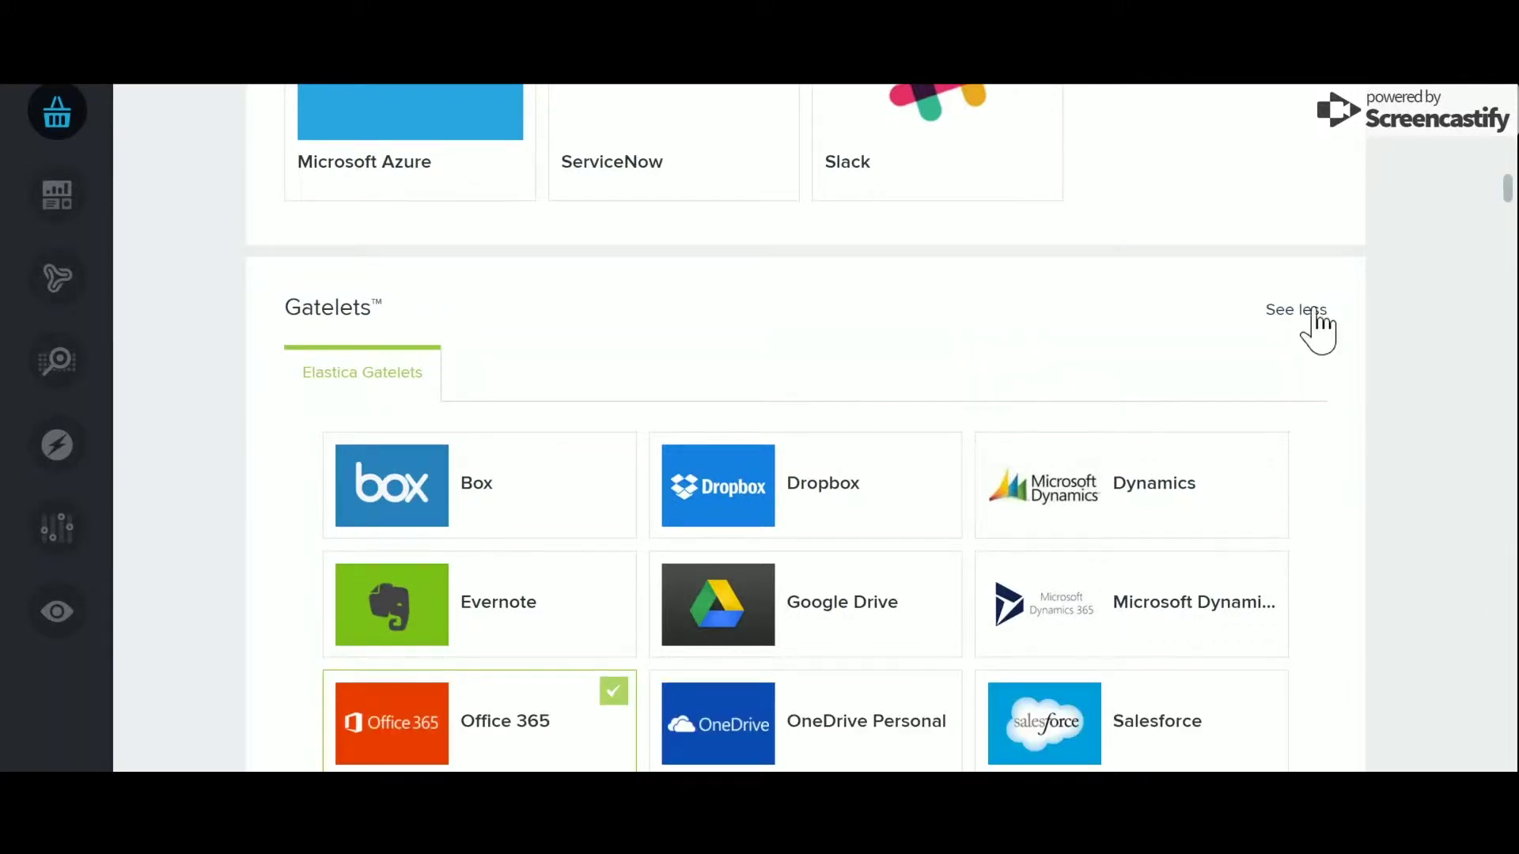
scroll(1317, 322, down, 5)
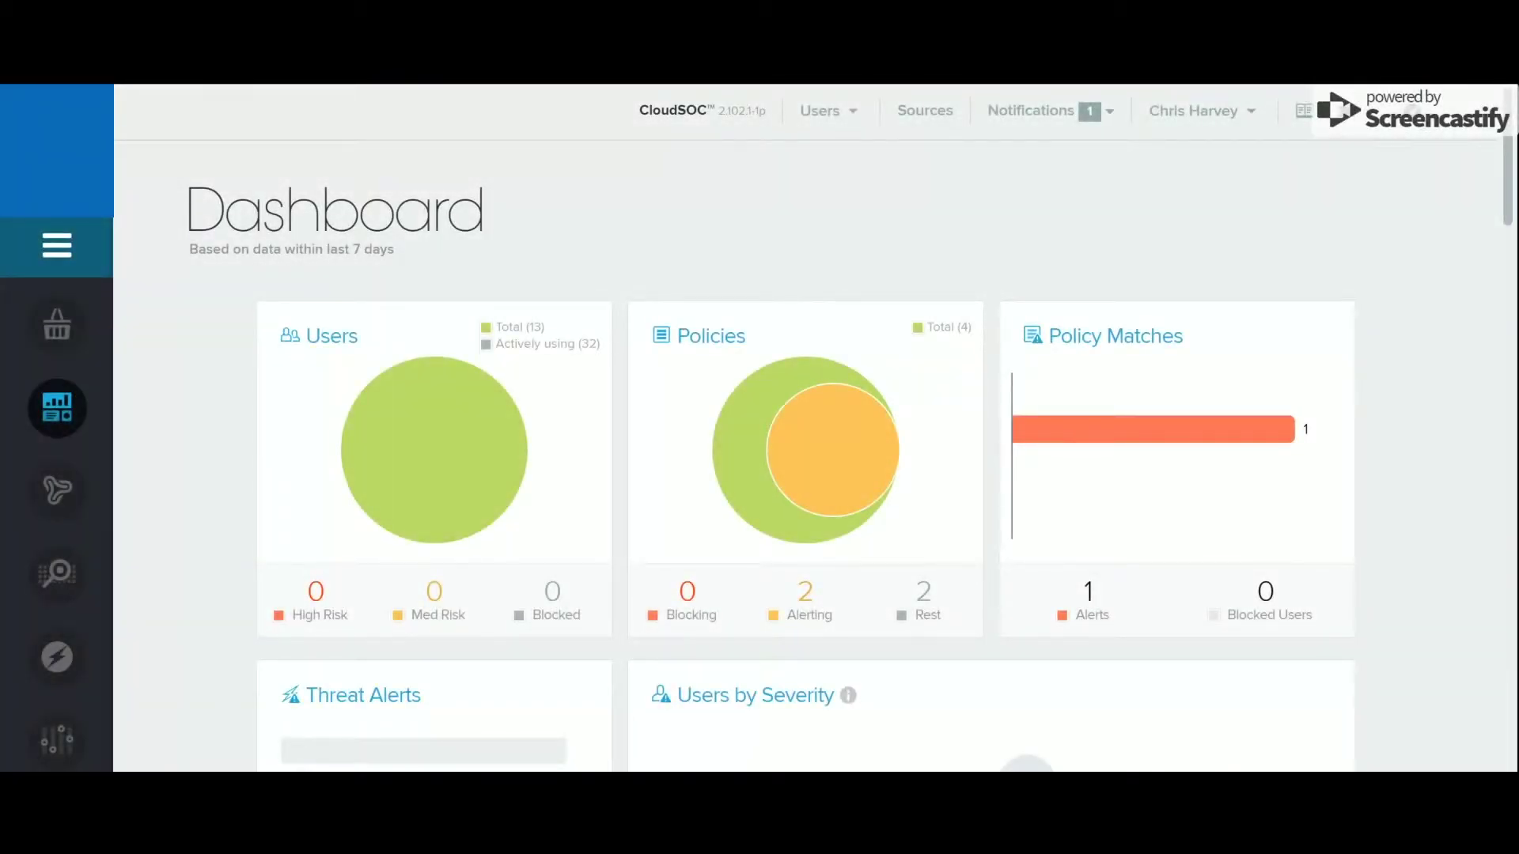
- Scroll through the Dashboard's Users, Policies and audited services panels
scroll(986, 273, down, 4)
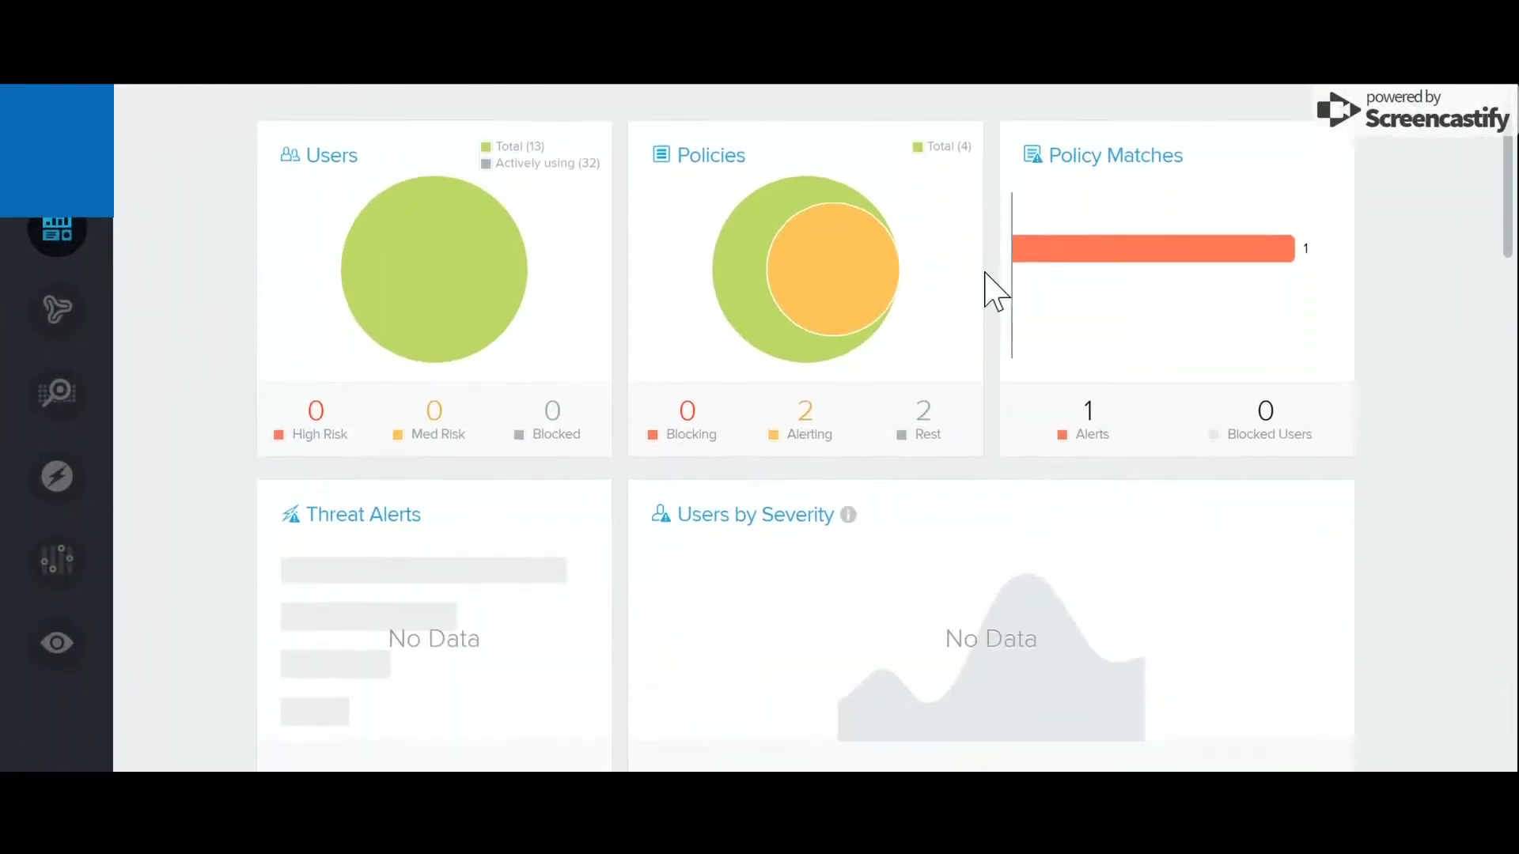
scroll(990, 292, down, 7)
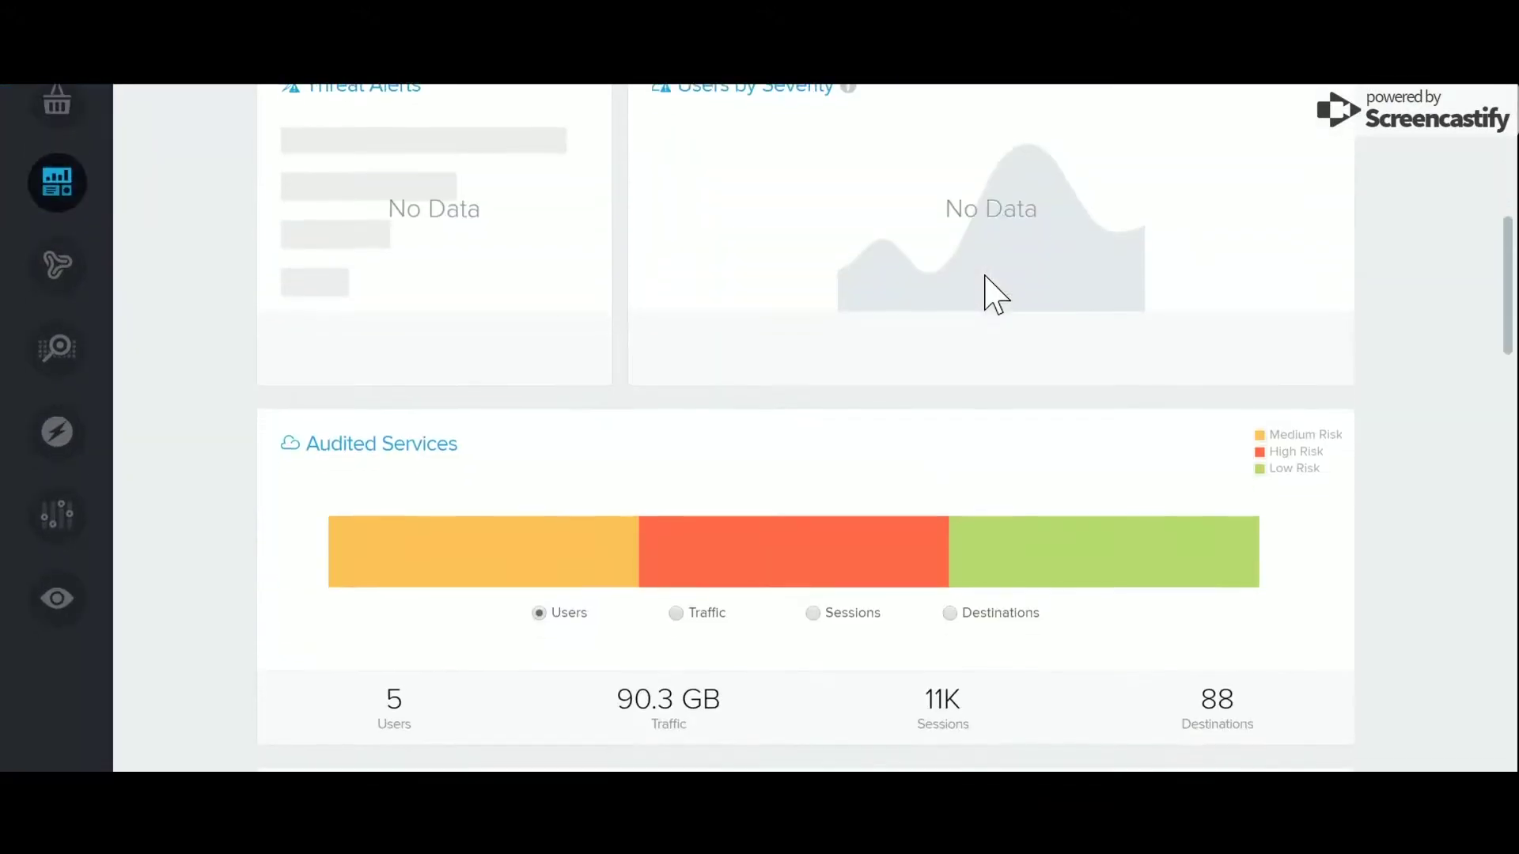
scroll(992, 295, down, 5)
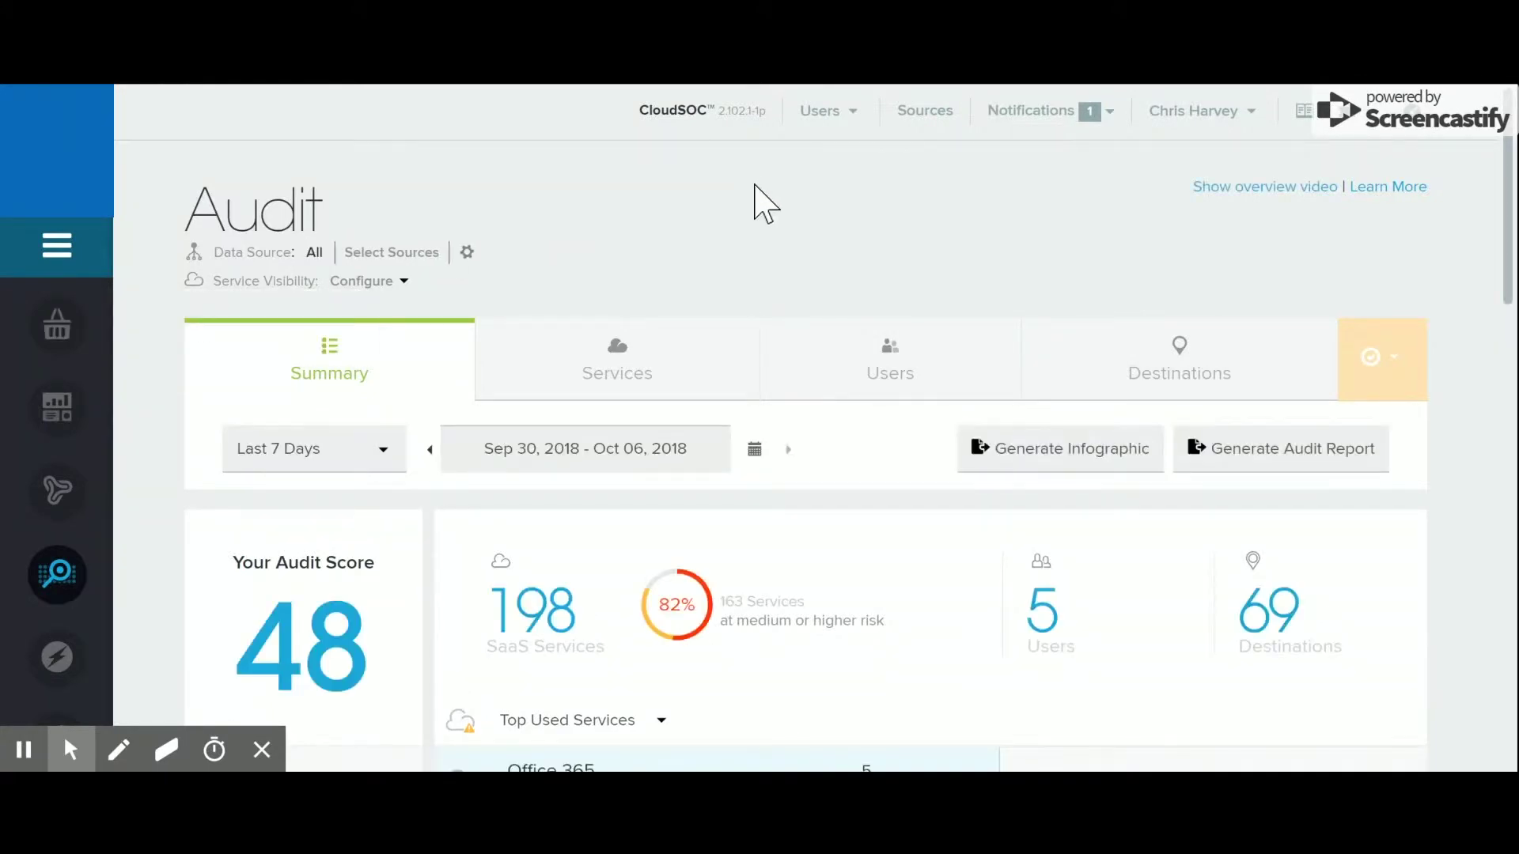
scroll(765, 204, down, 3)
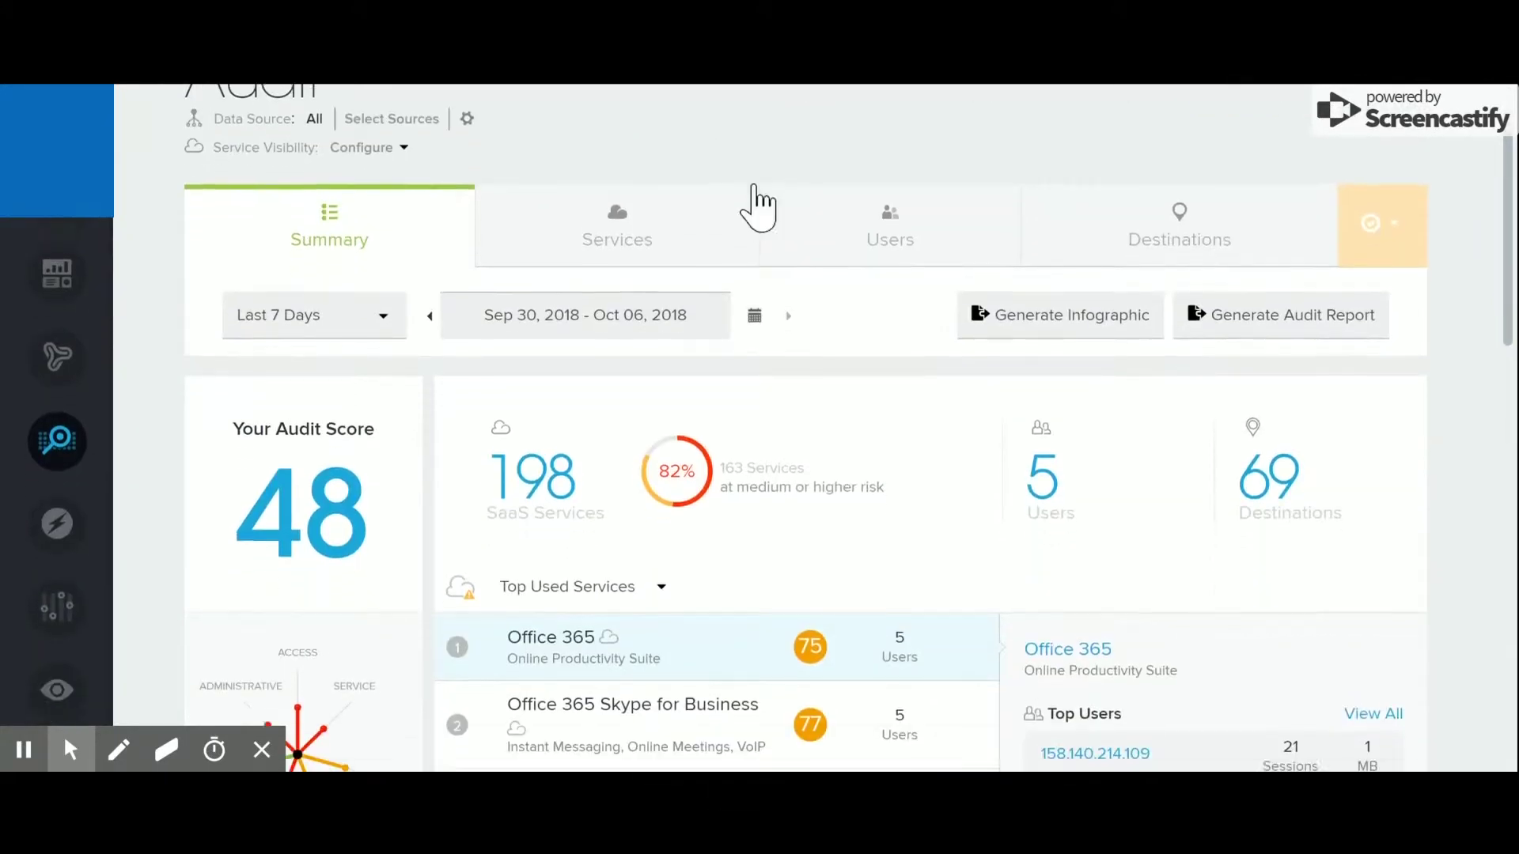
scroll(756, 190, down, 3)
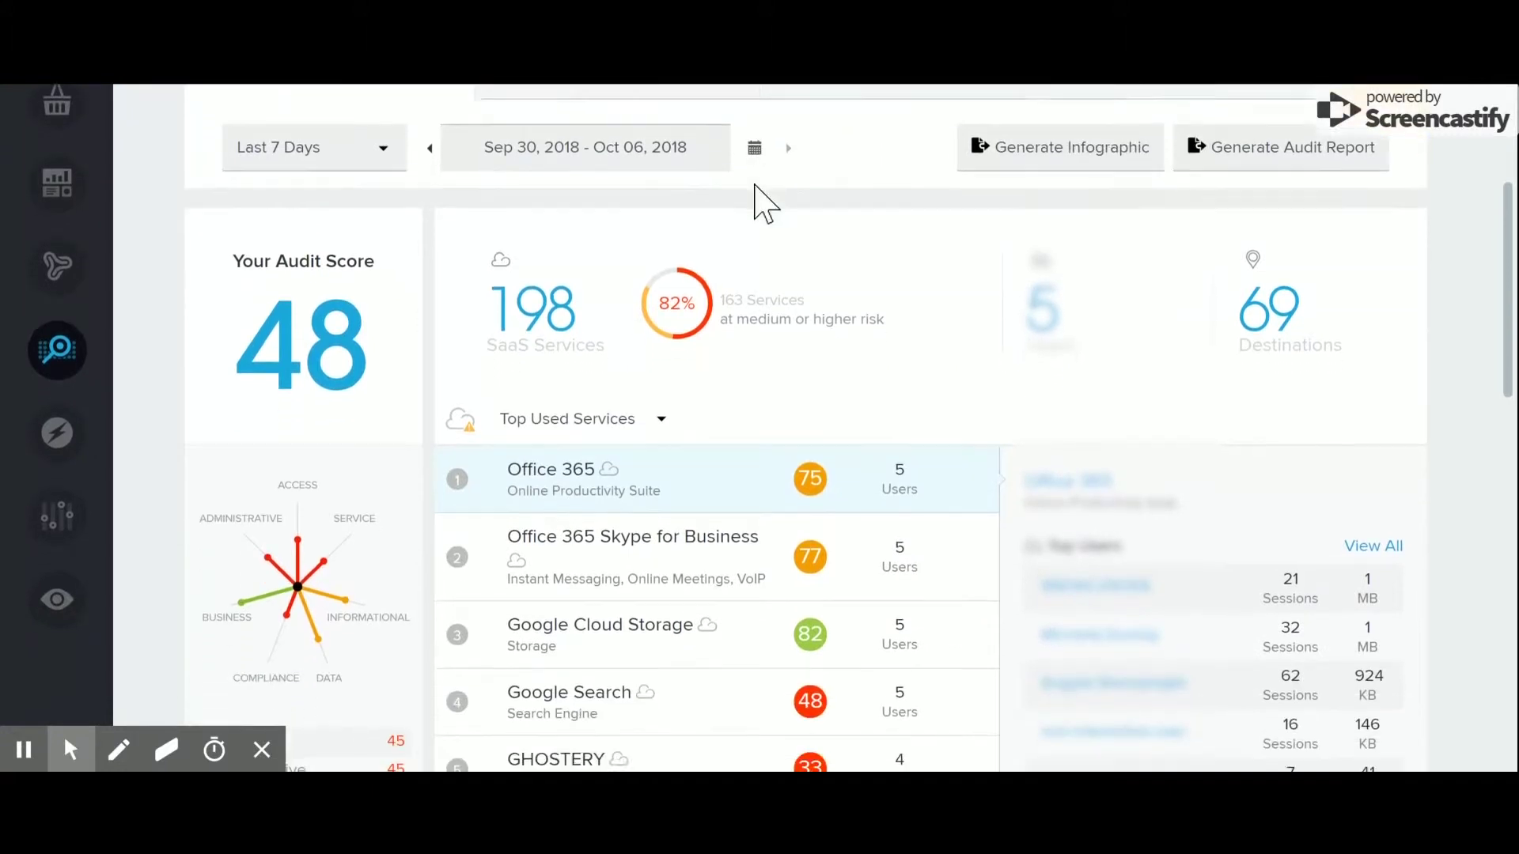
scroll(761, 204, down, 4)
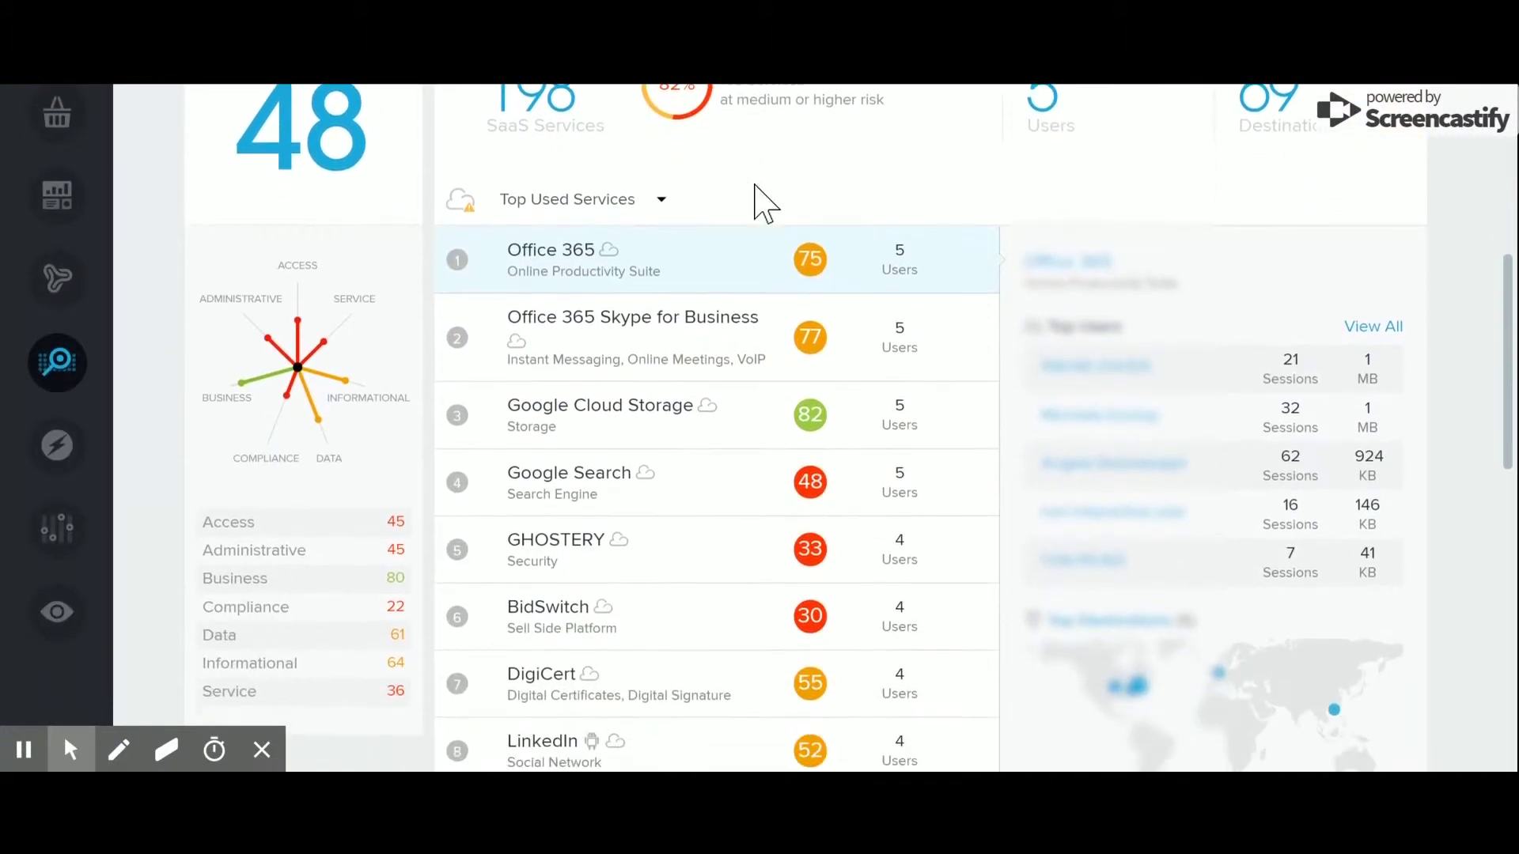
scroll(758, 204, down, 5)
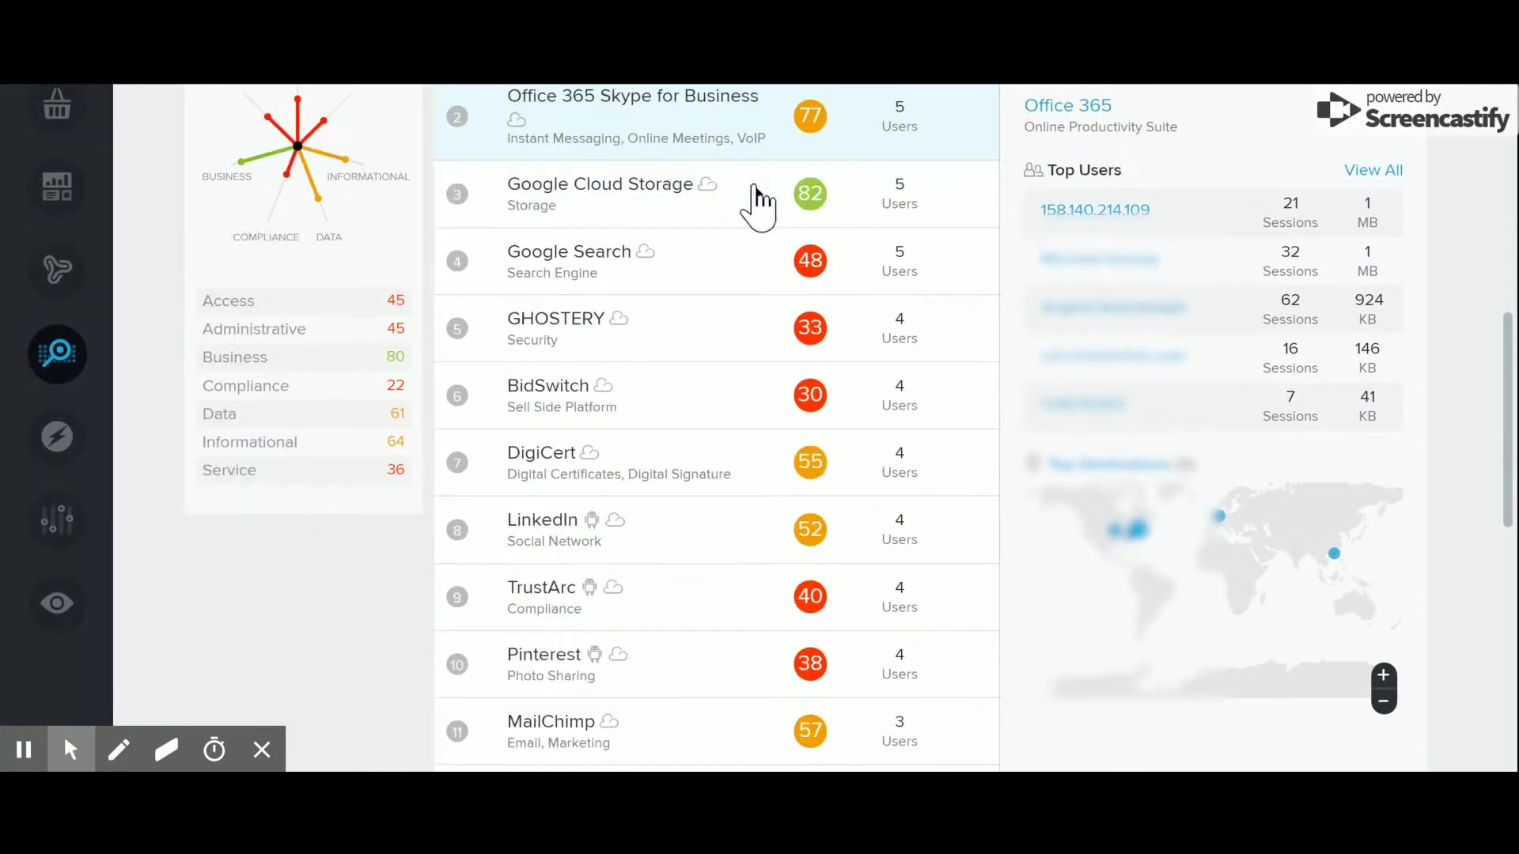
scroll(757, 205, down, 6)
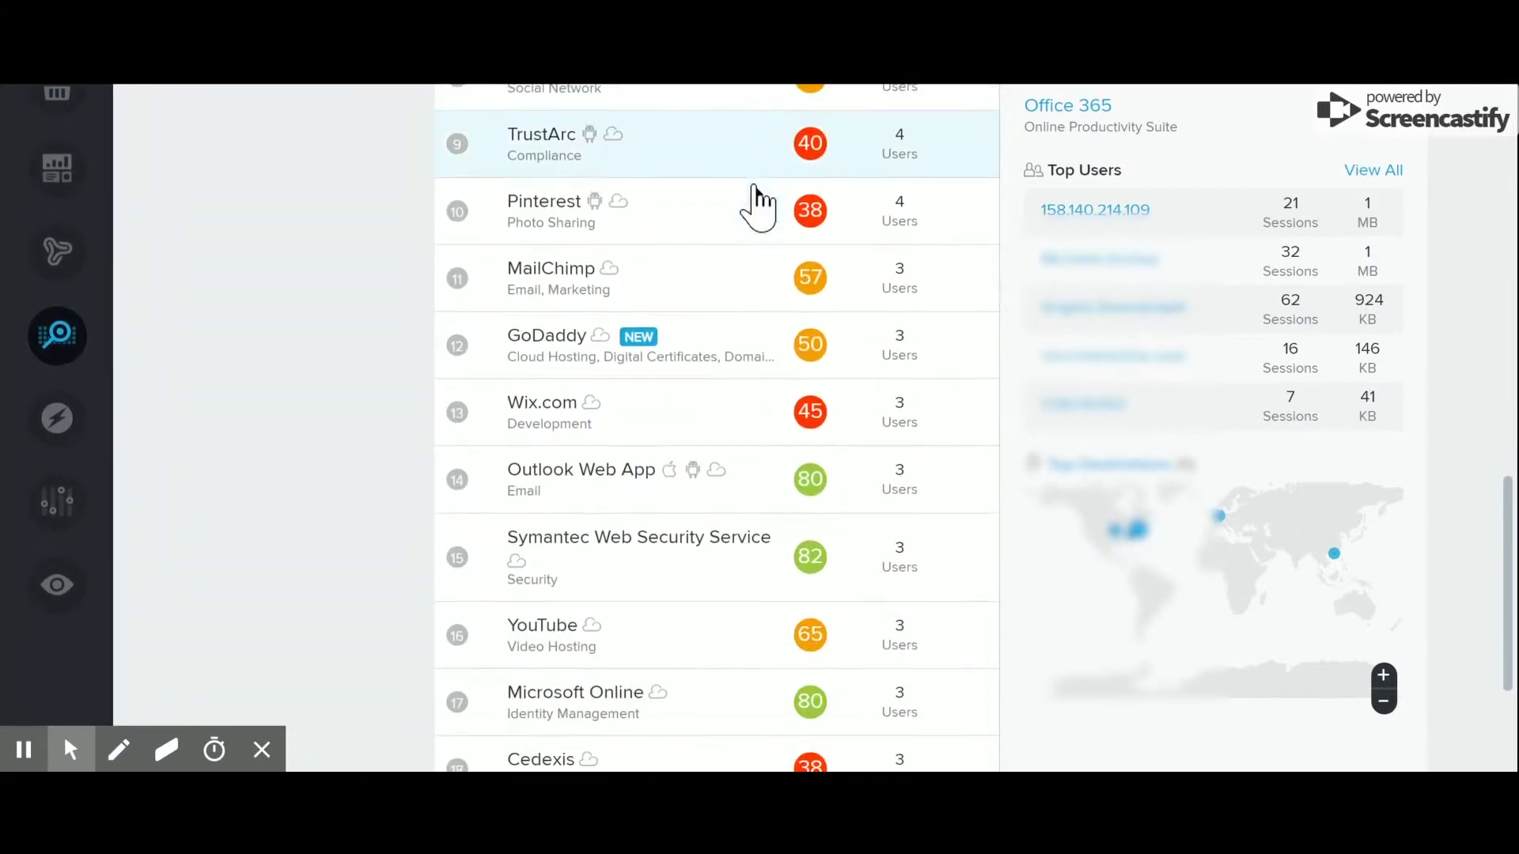
scroll(758, 204, down, 1)
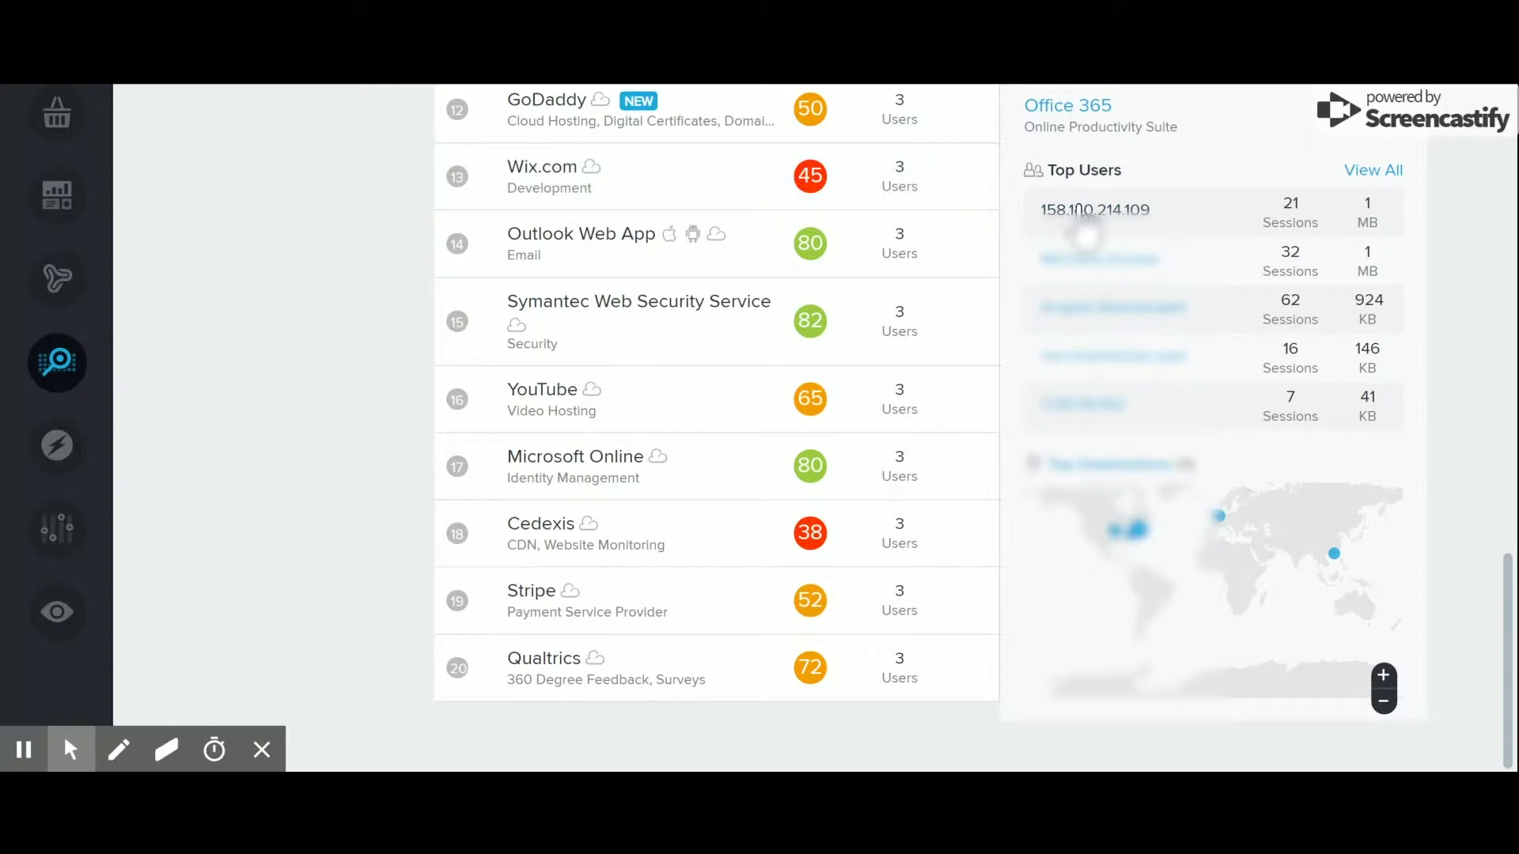
- Open the third top user's activity details and scroll through their services table
click(1086, 309)
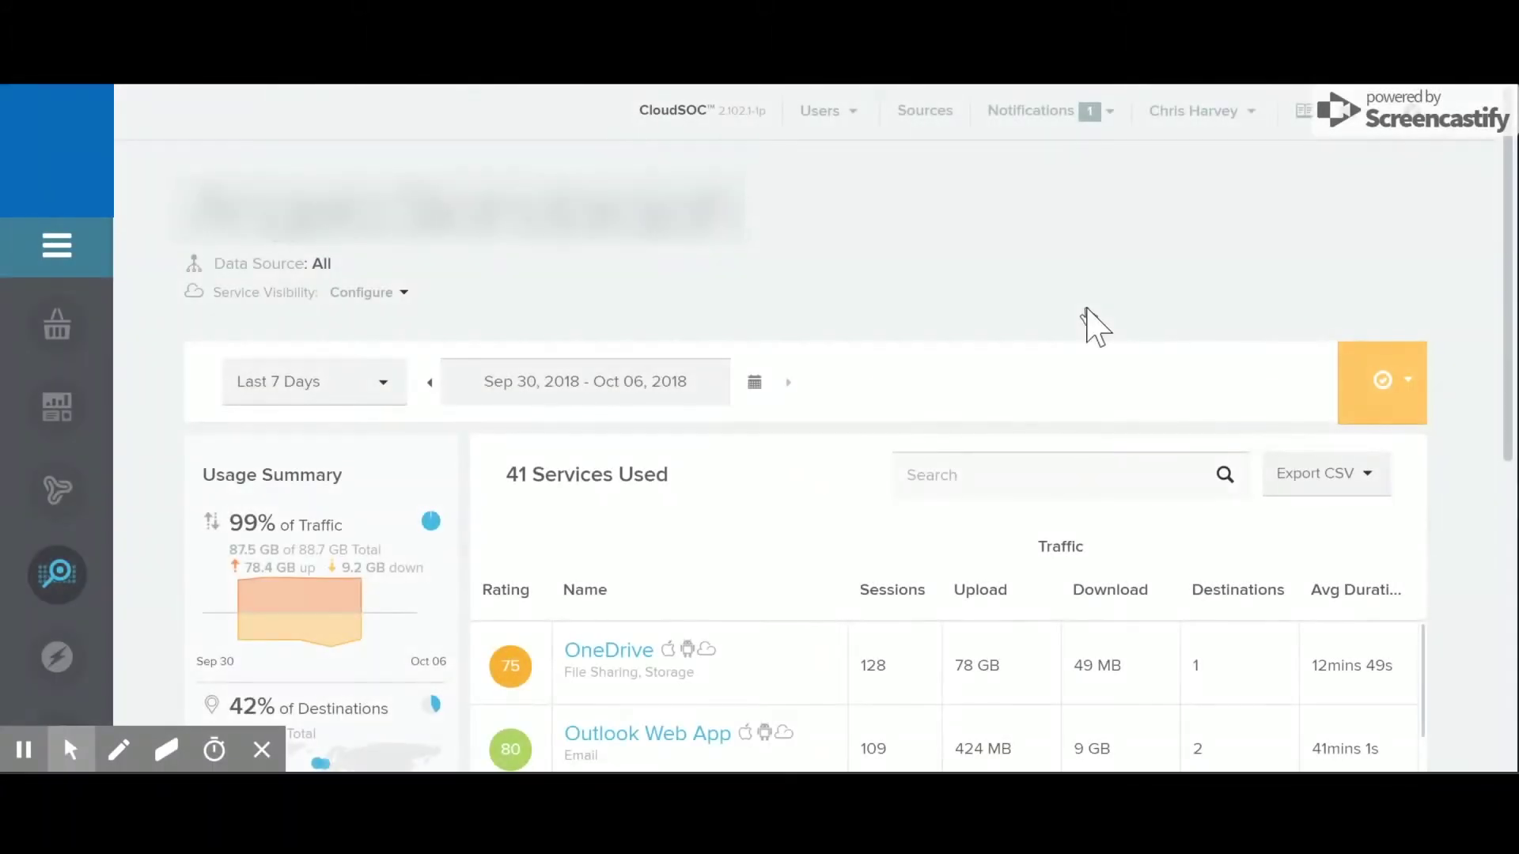
scroll(1088, 309, down, 3)
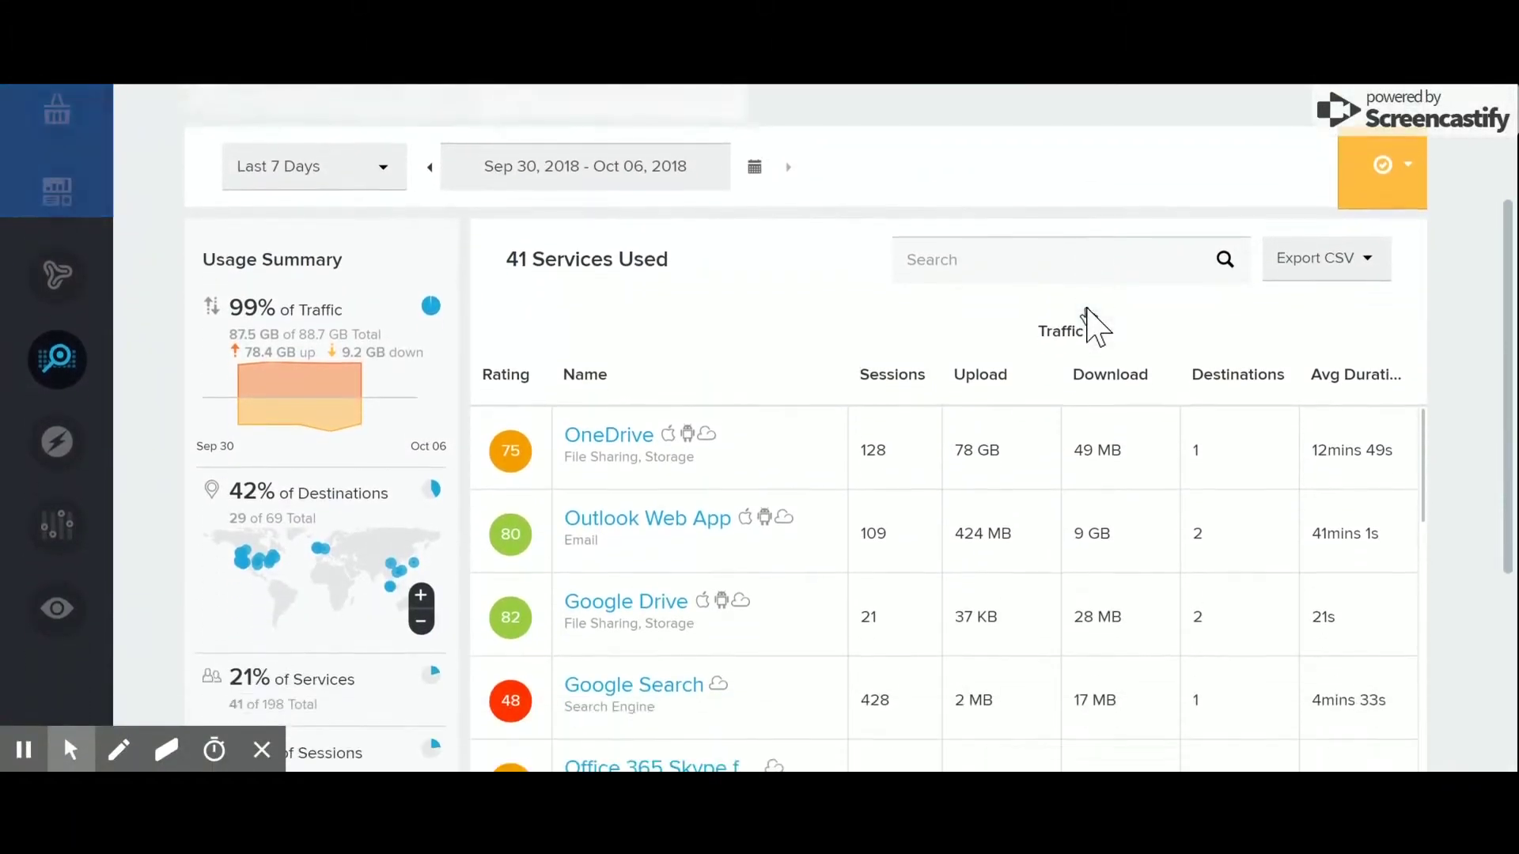
scroll(1086, 309, down, 7)
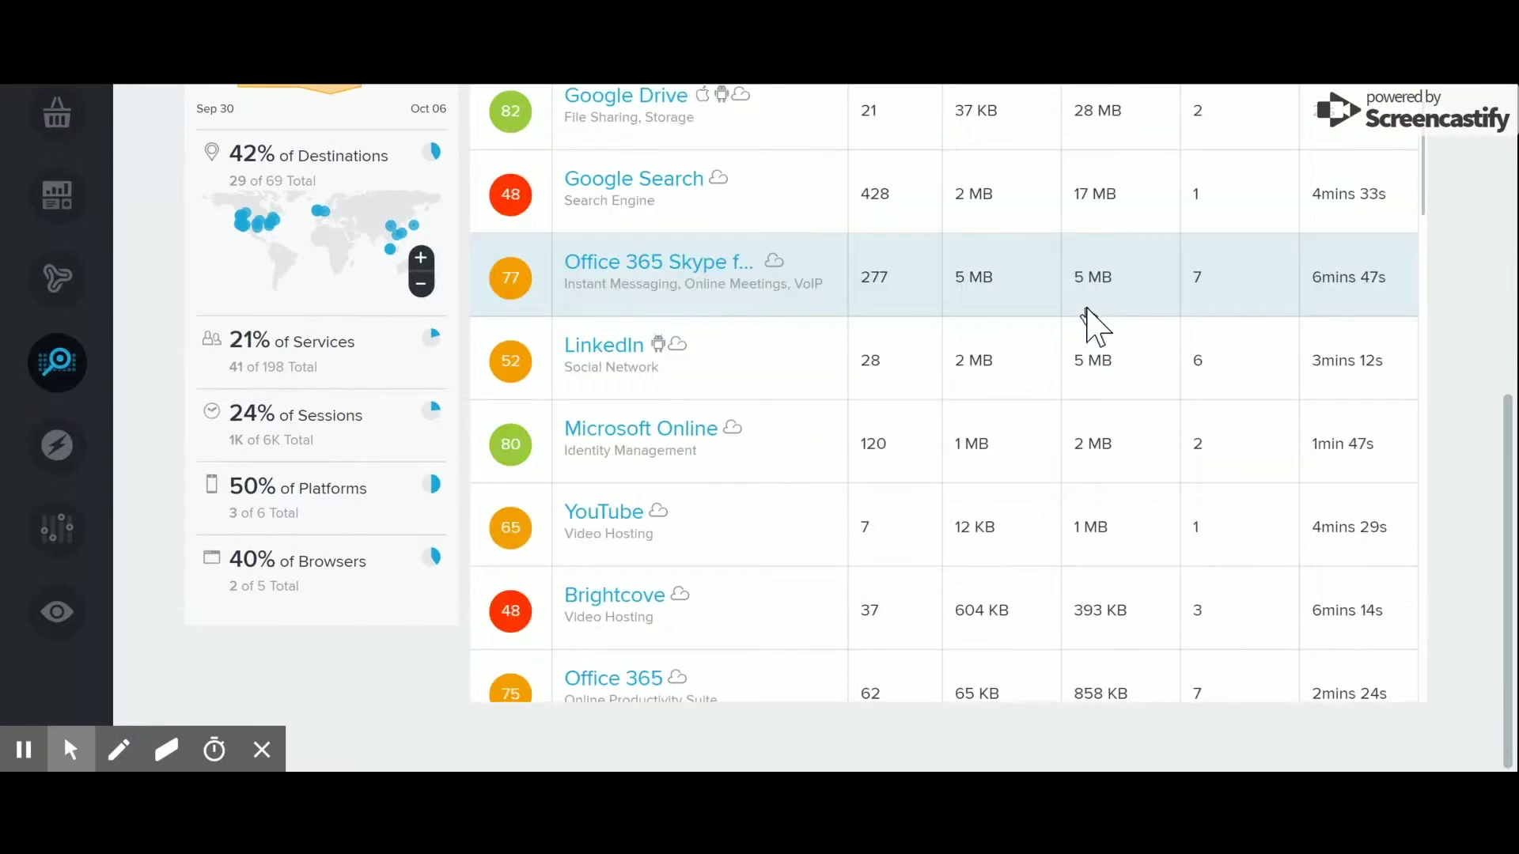
scroll(1086, 310, down, 3)
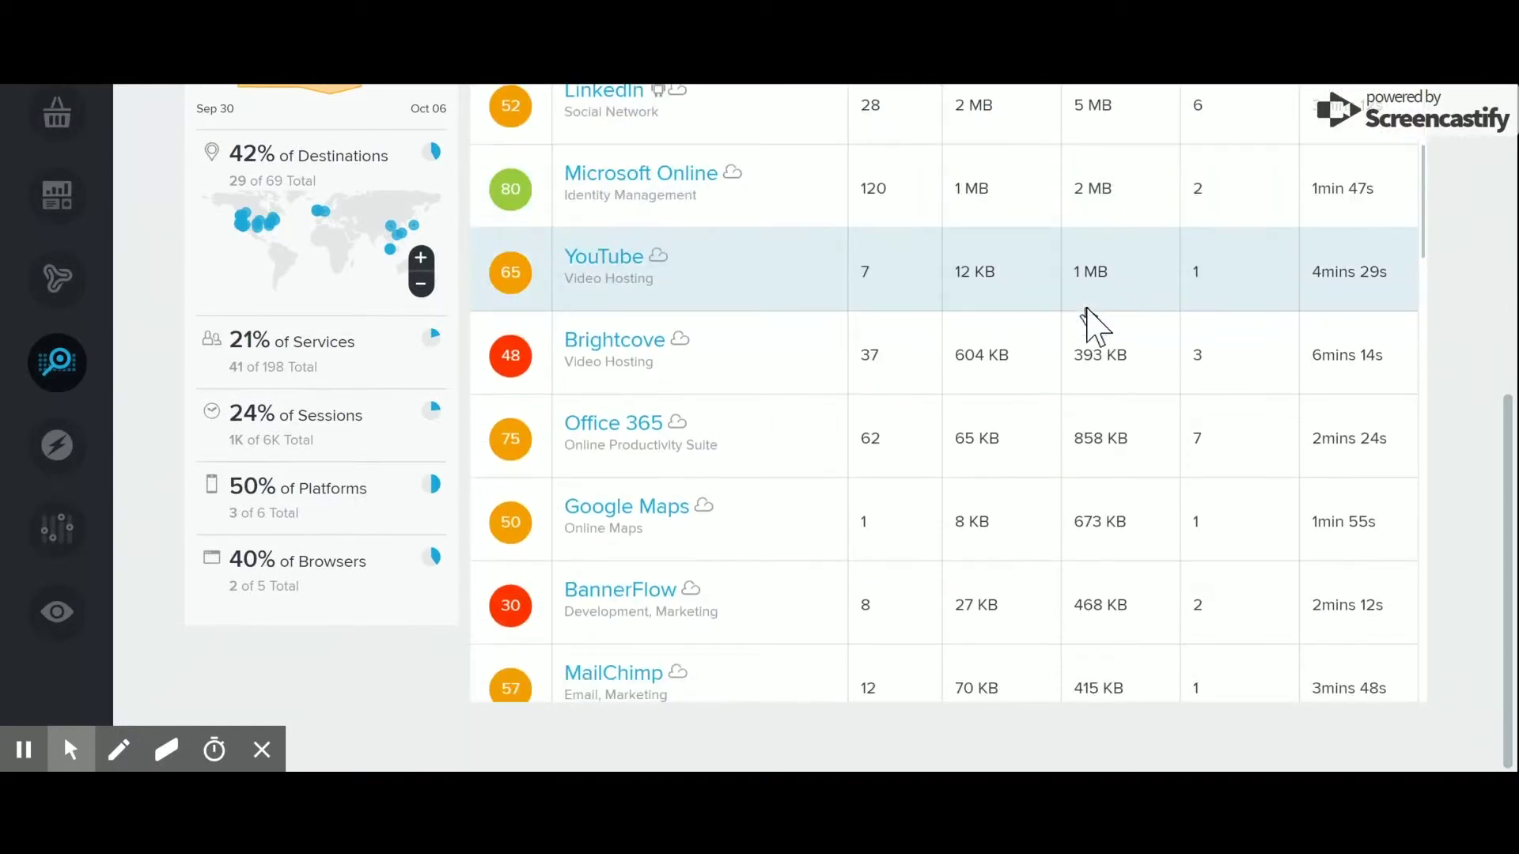
scroll(1088, 324, down, 4)
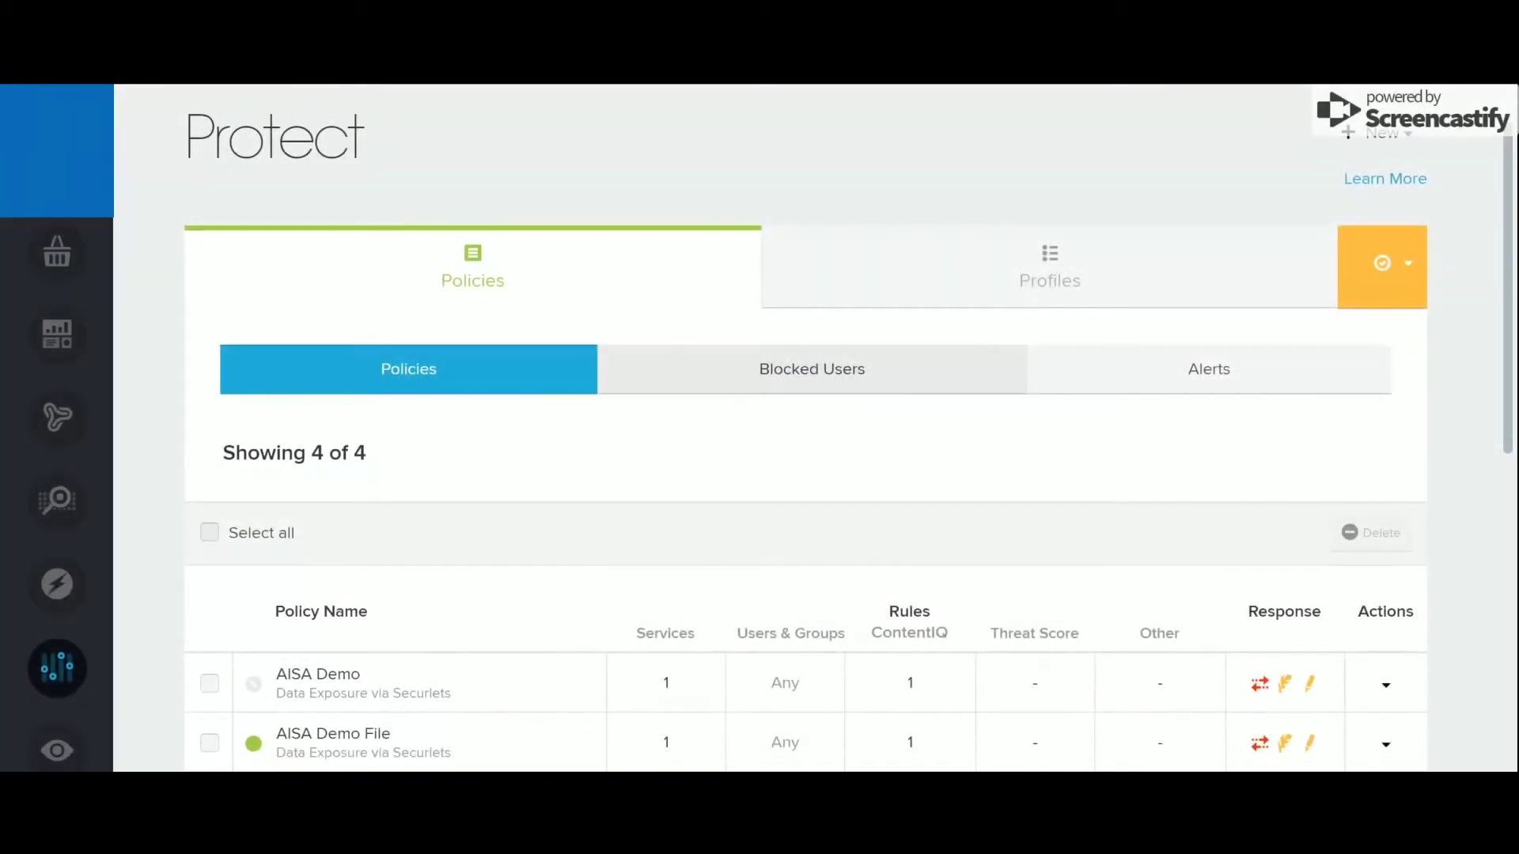
scroll(865, 380, down, 3)
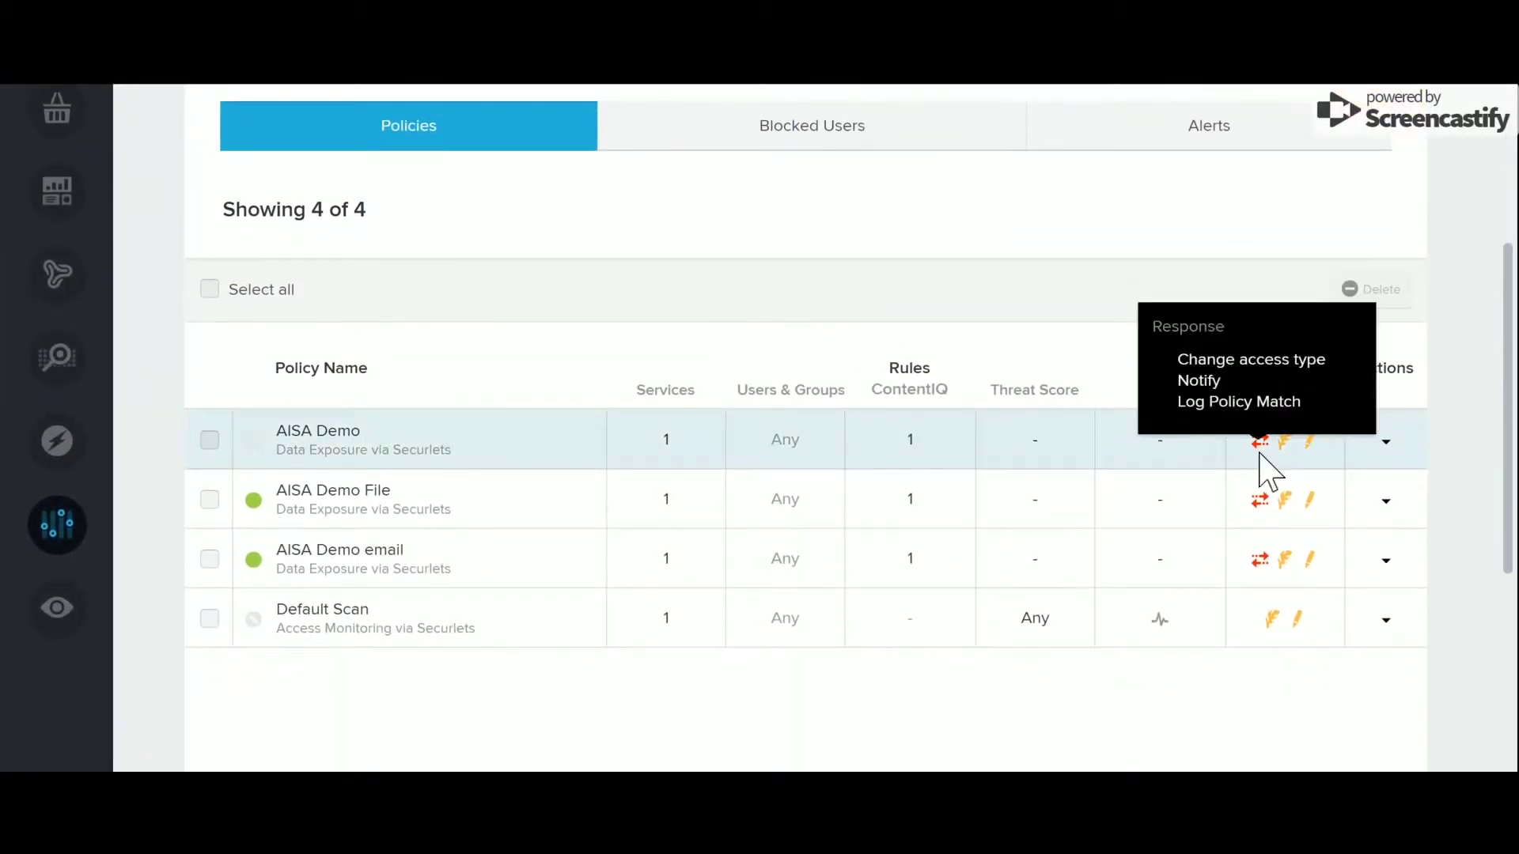
- View the AISA Demo File policy's details, reviewing its Office 365 OneDrive rules and Notify response
click(1386, 502)
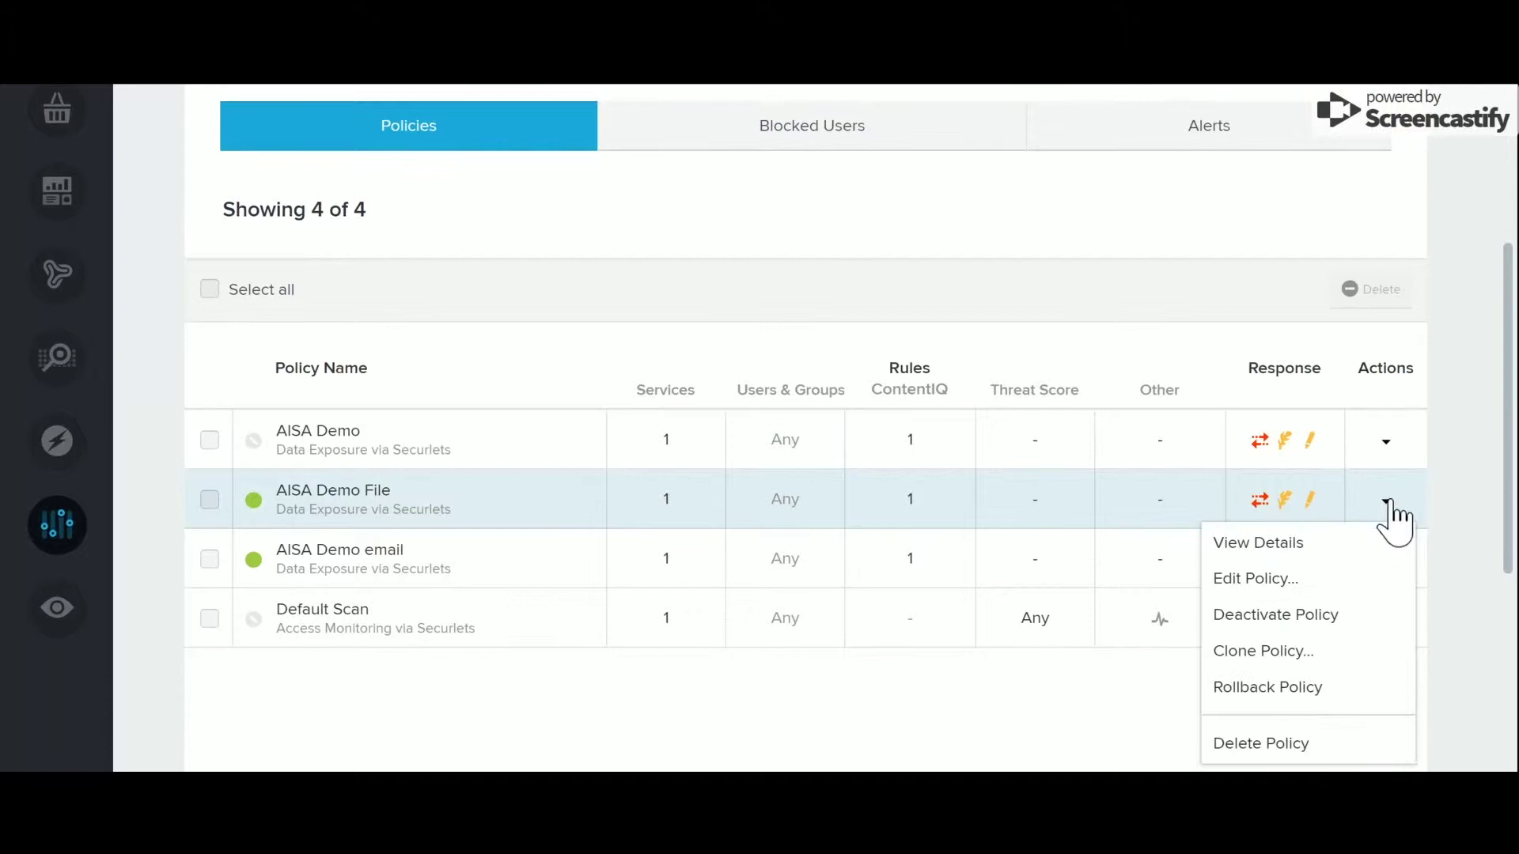
click(1325, 554)
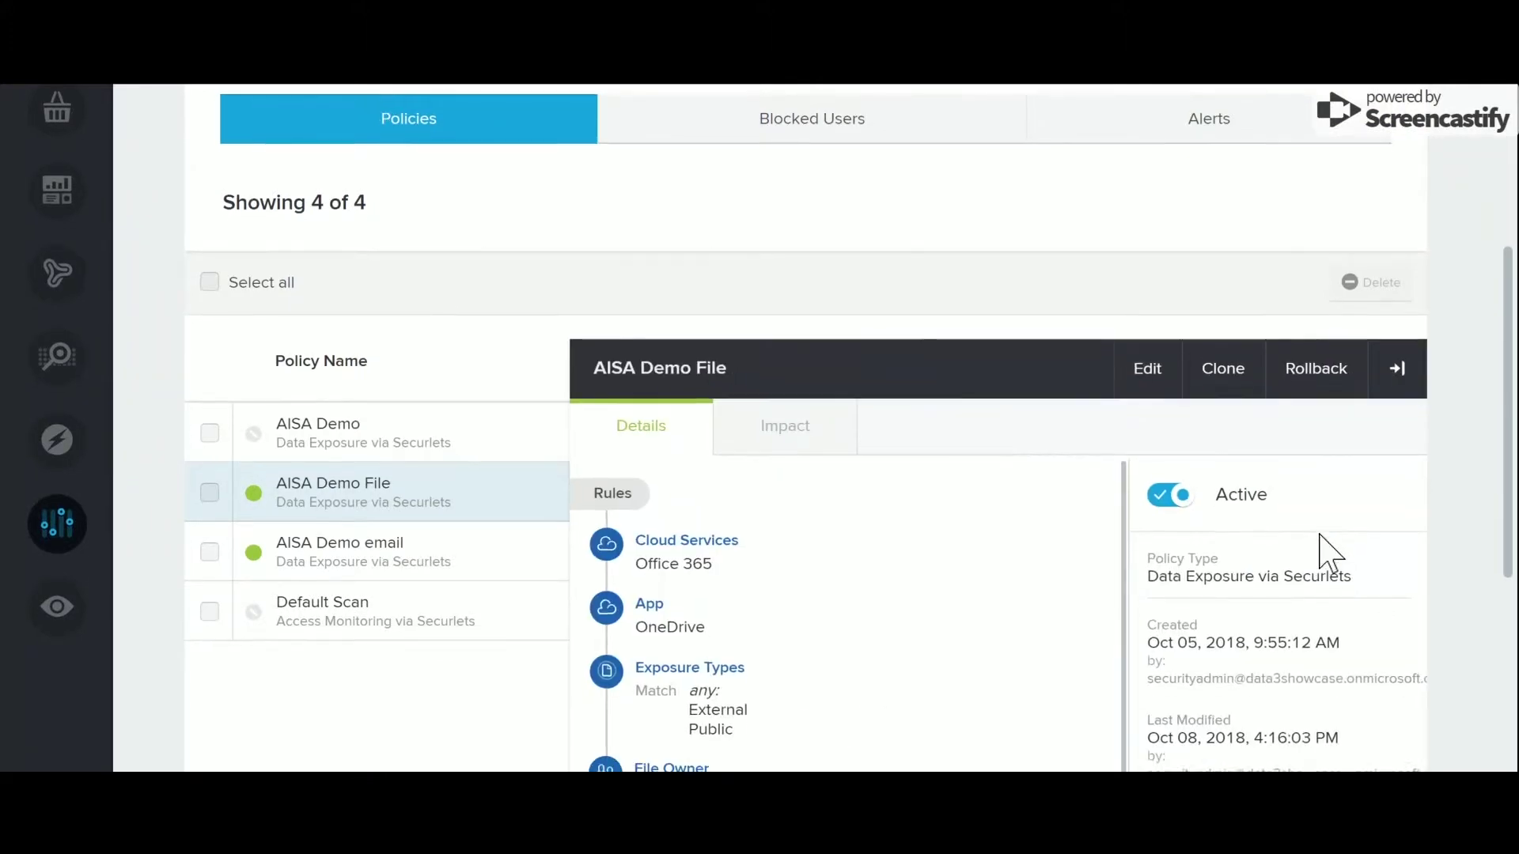
scroll(1329, 554, down, 2)
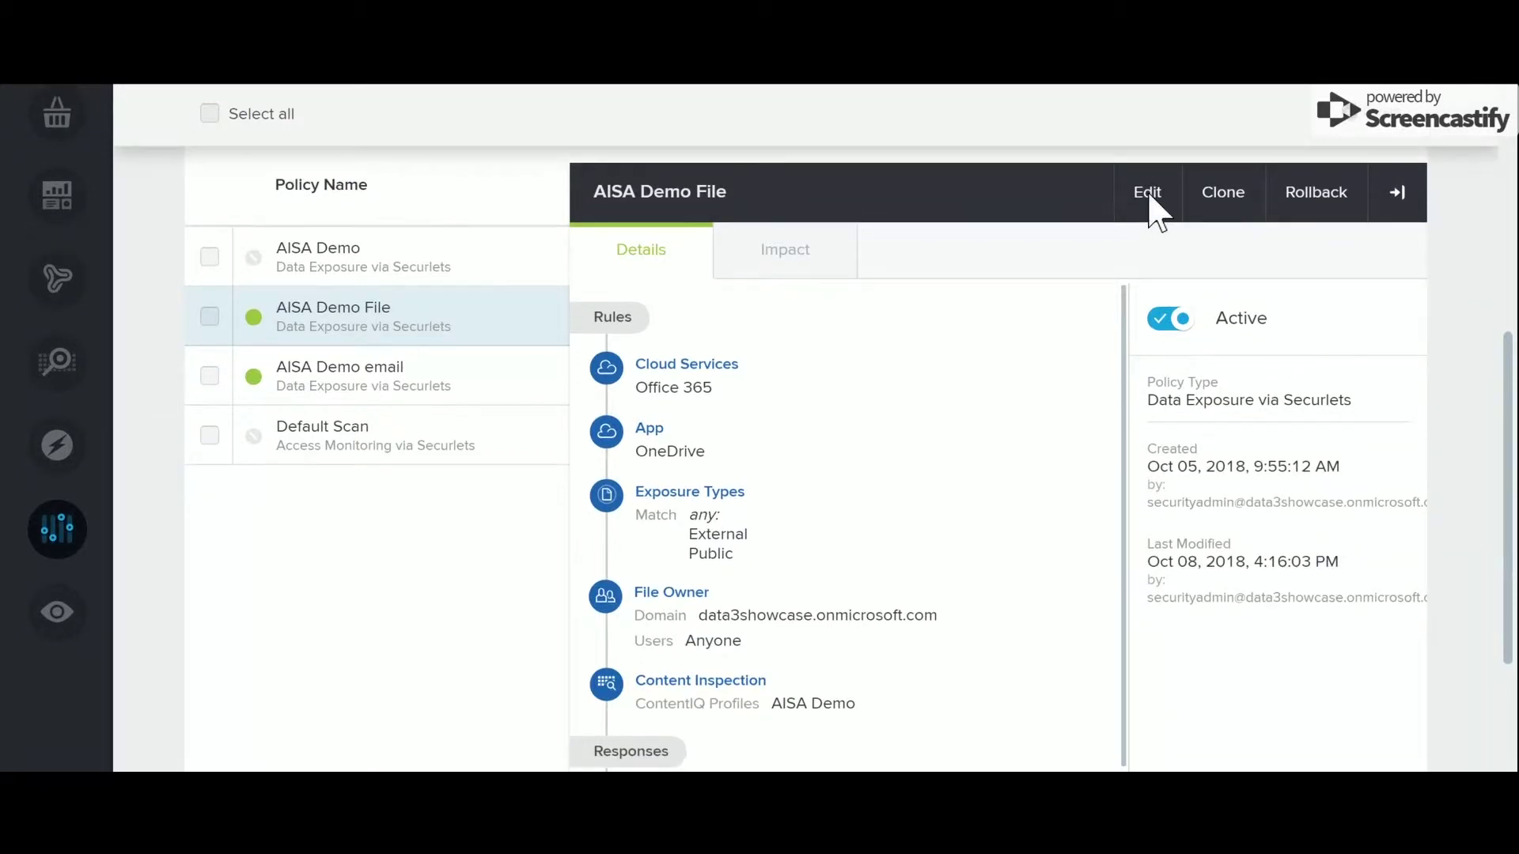
scroll(1156, 212, down, 1)
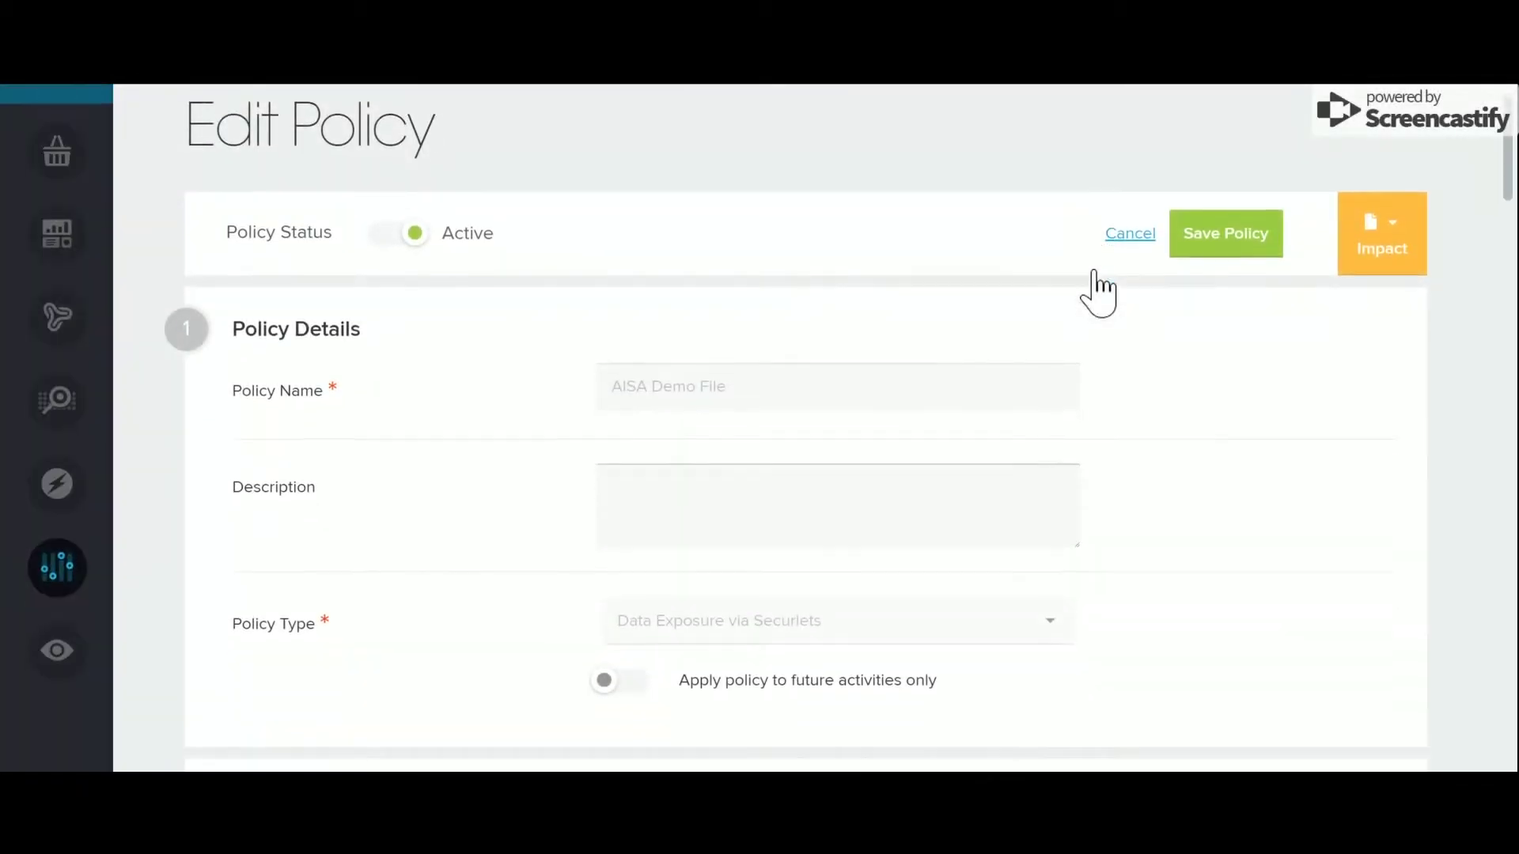
scroll(1095, 284, down, 2)
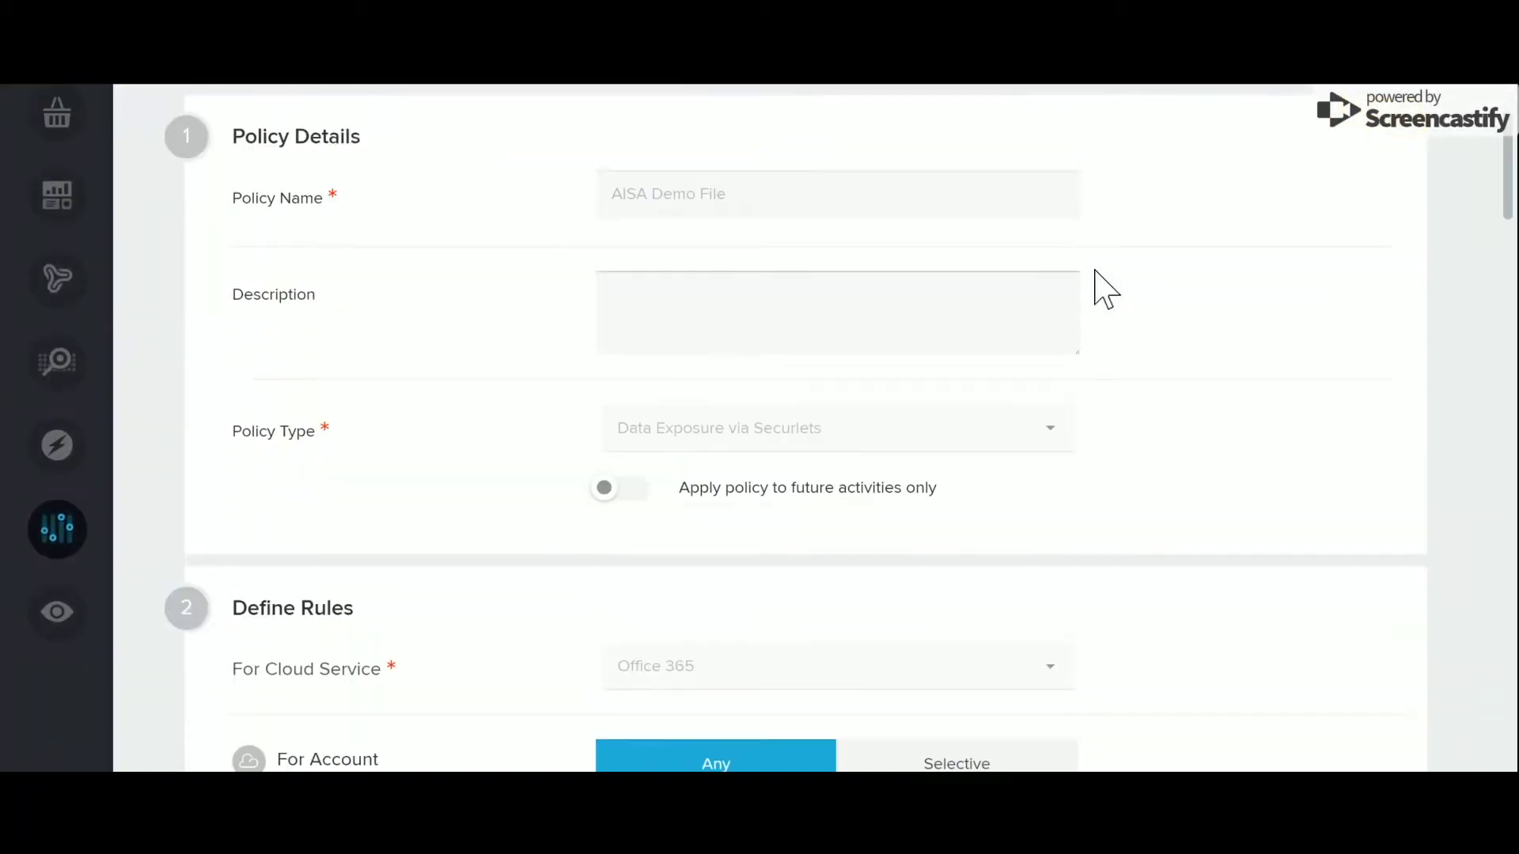
scroll(1095, 271, down, 6)
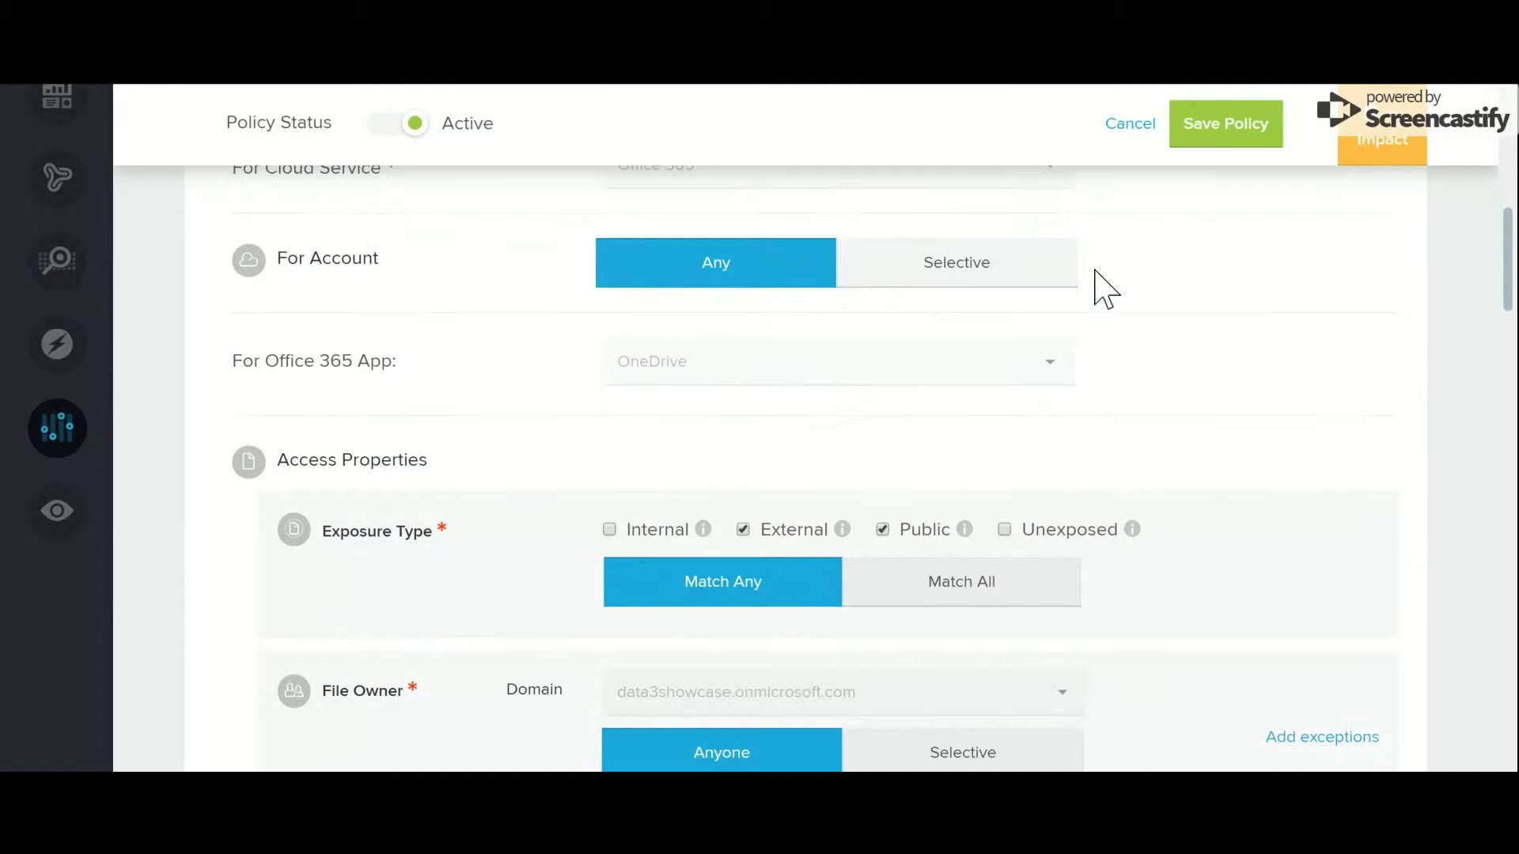
scroll(1095, 270, down, 9)
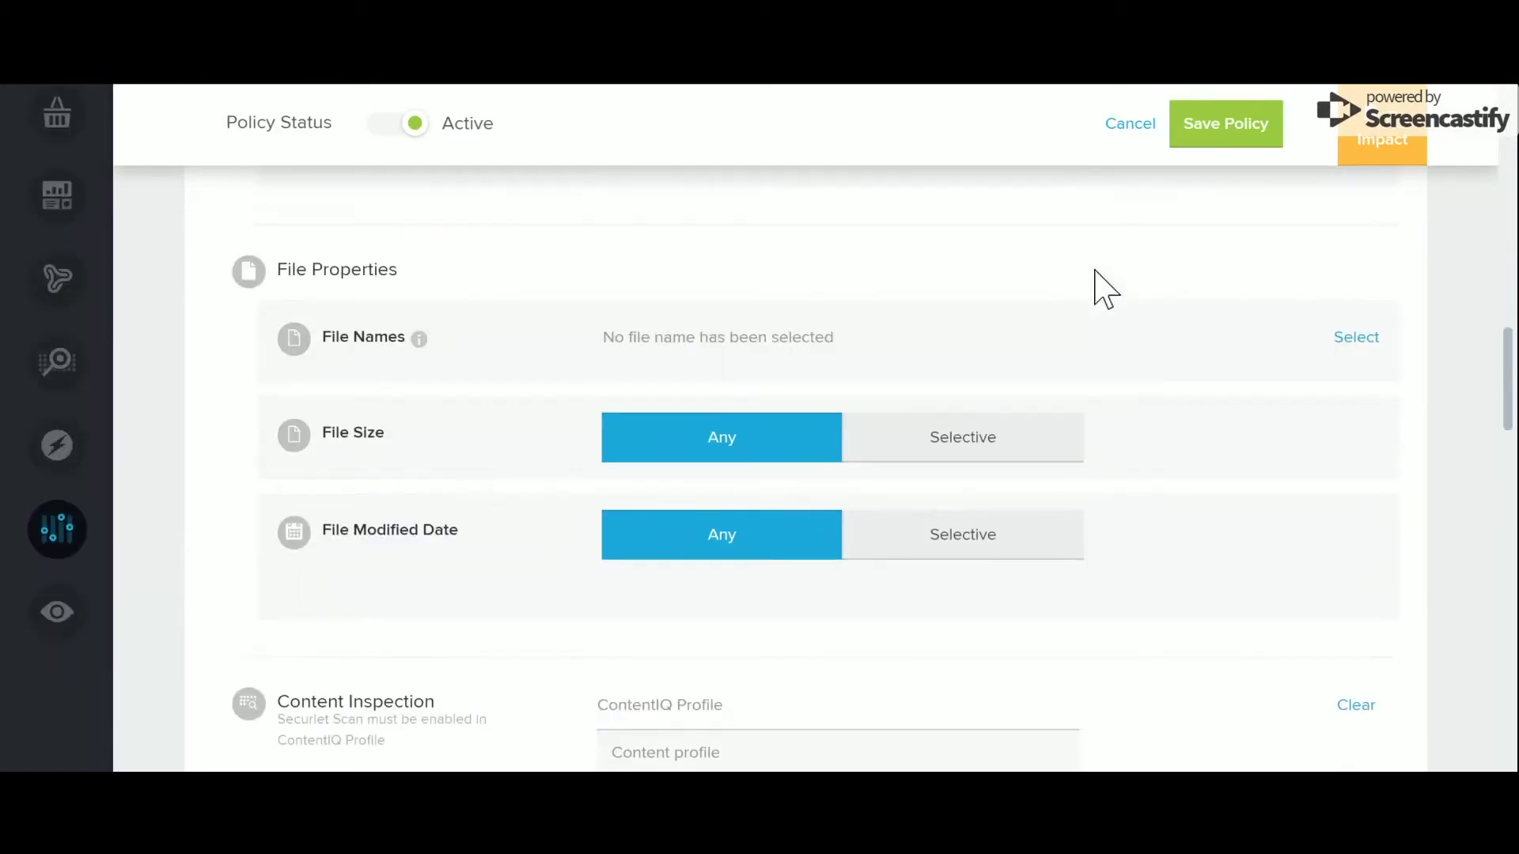
scroll(1105, 290, down, 8)
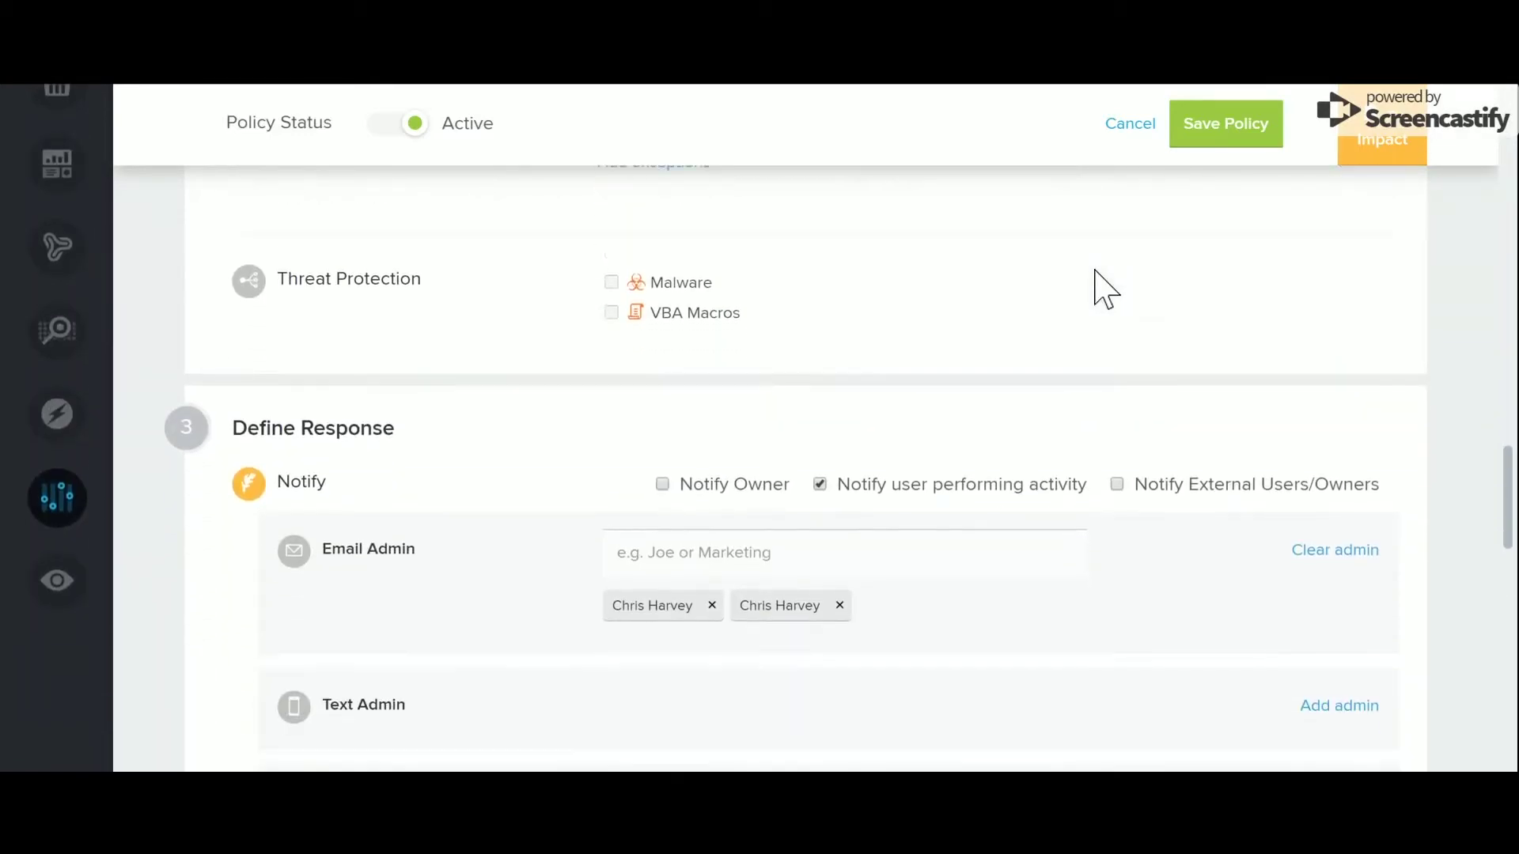
scroll(1106, 290, down, 7)
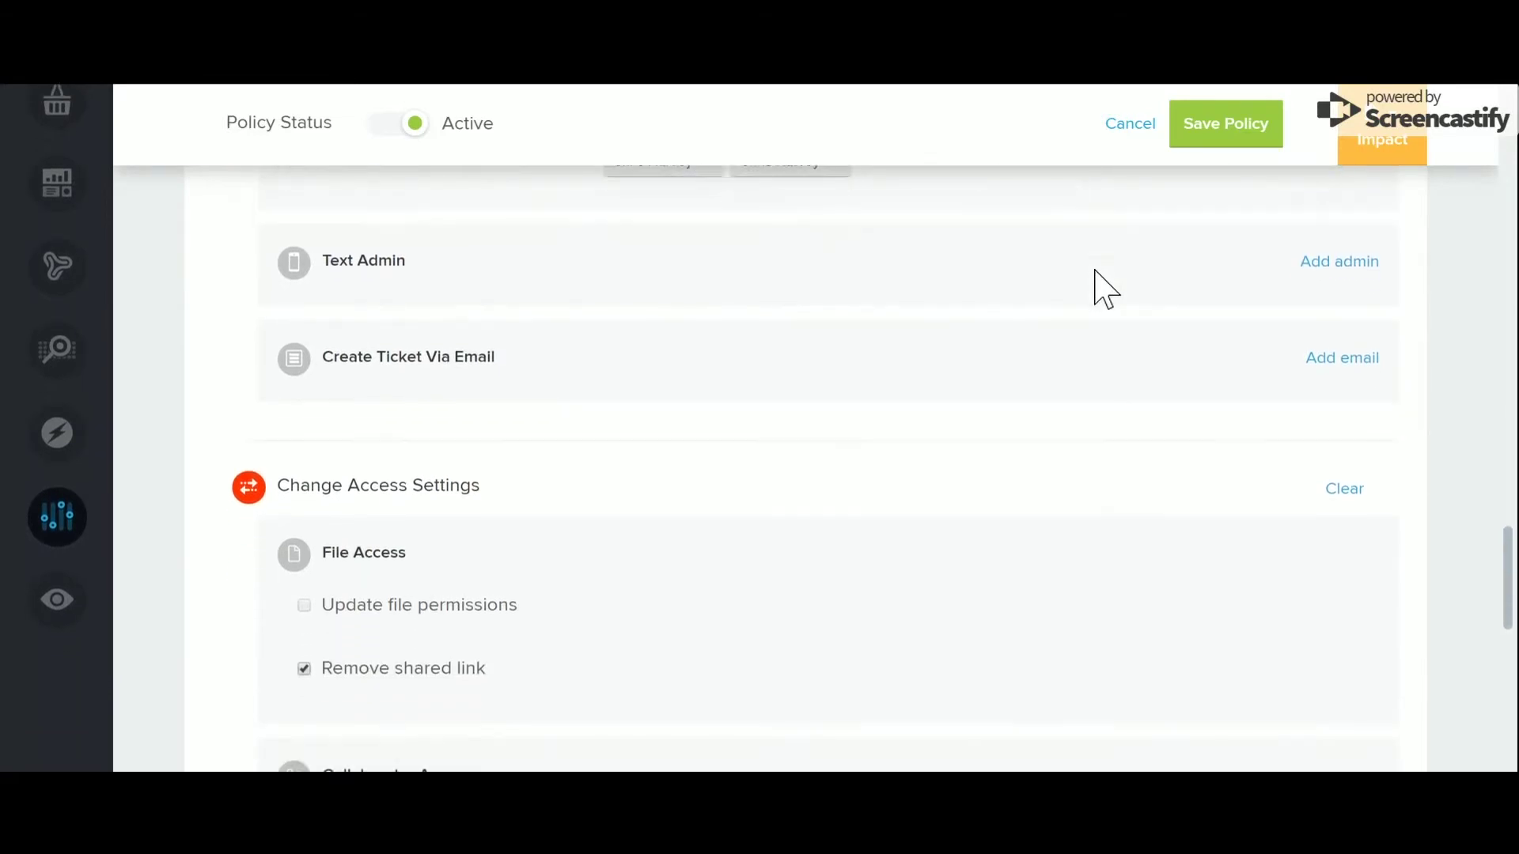
scroll(1105, 290, down, 9)
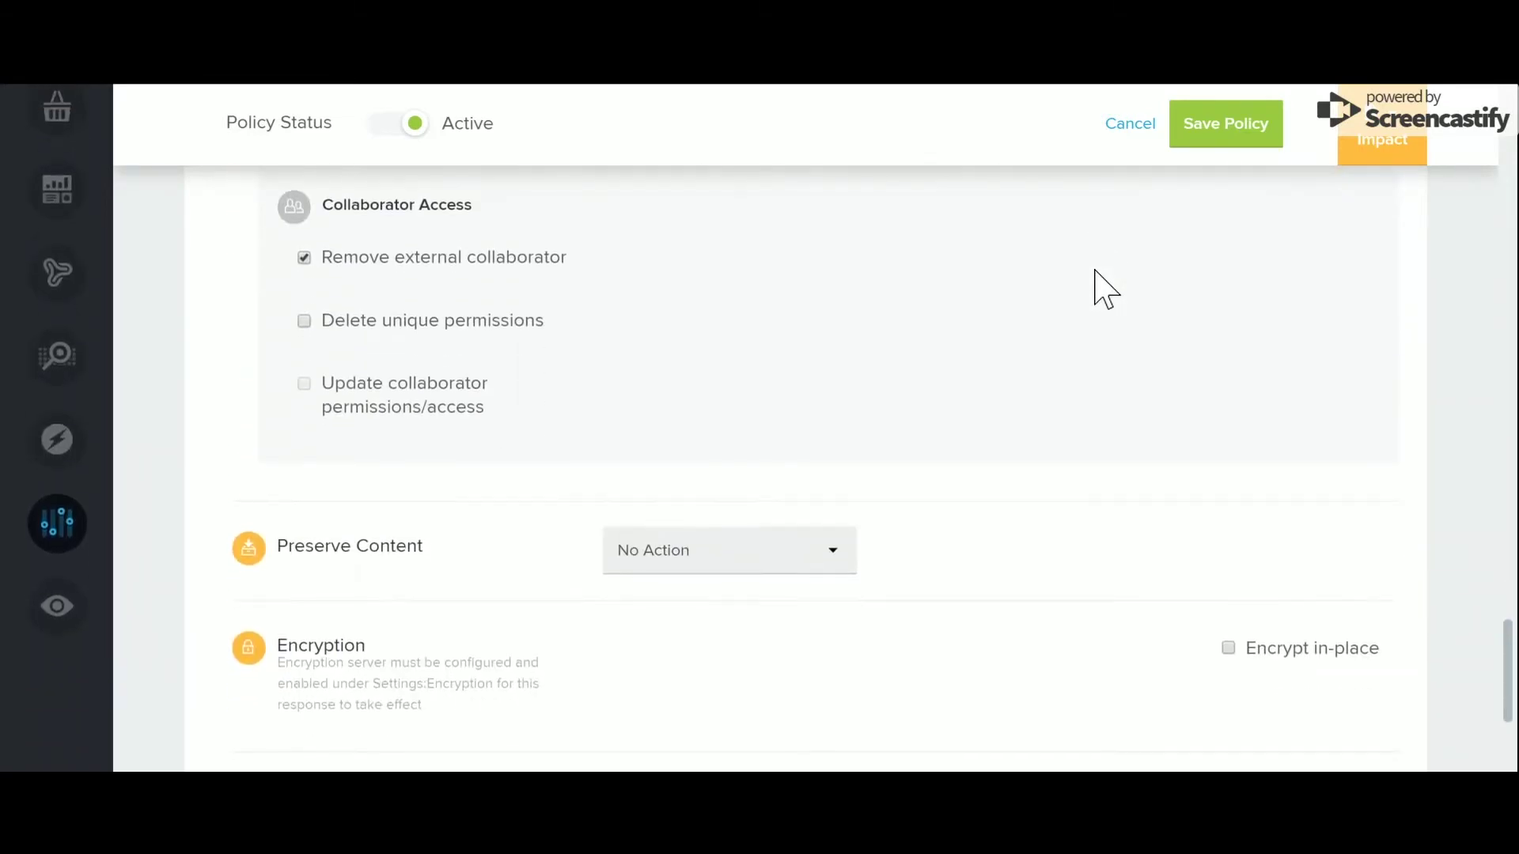
scroll(1105, 290, down, 5)
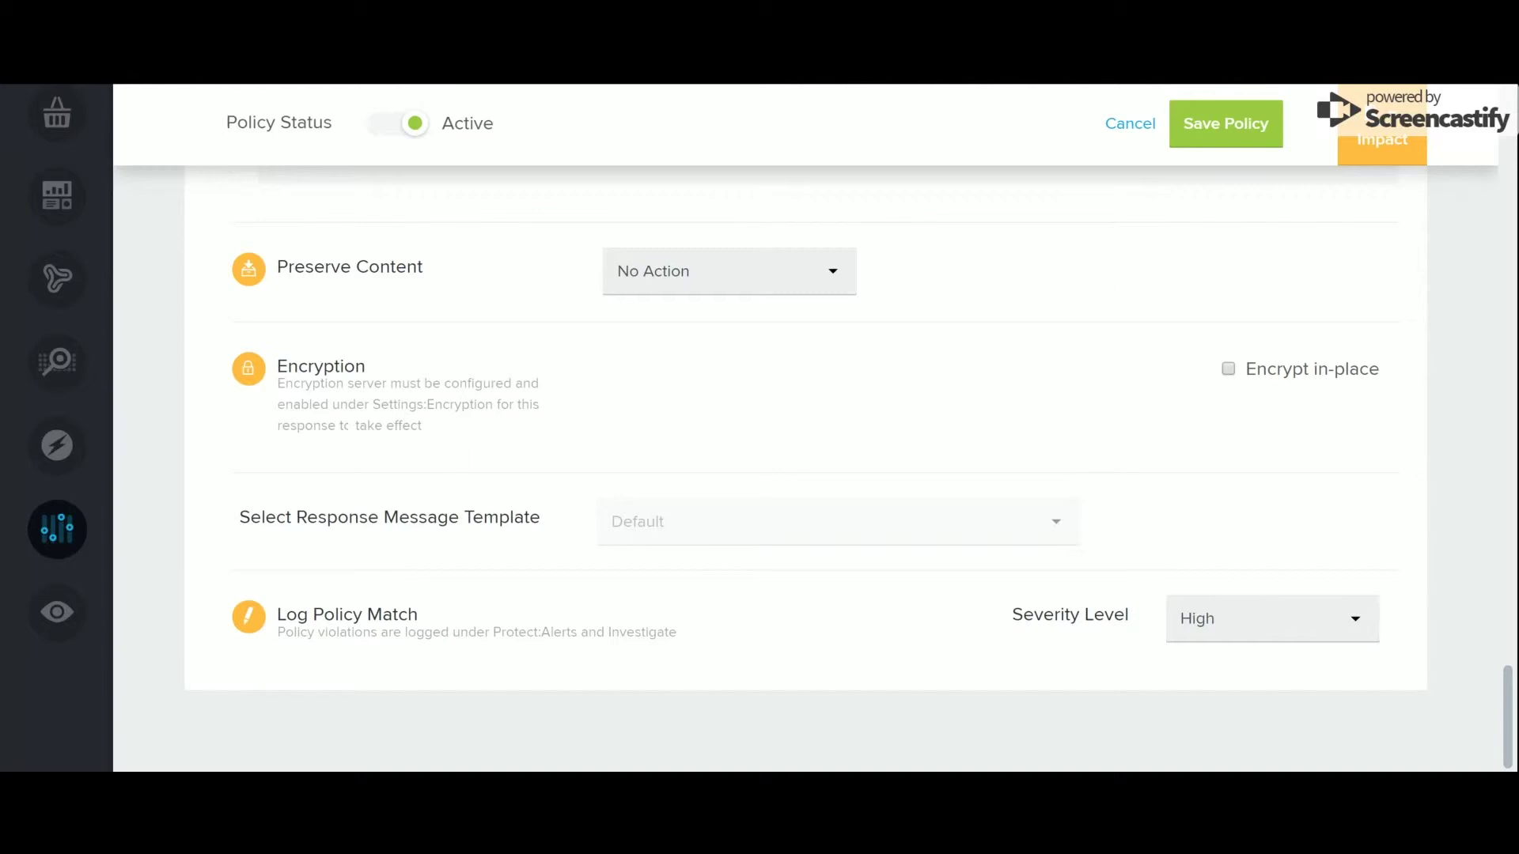
mouse_move(85, 519)
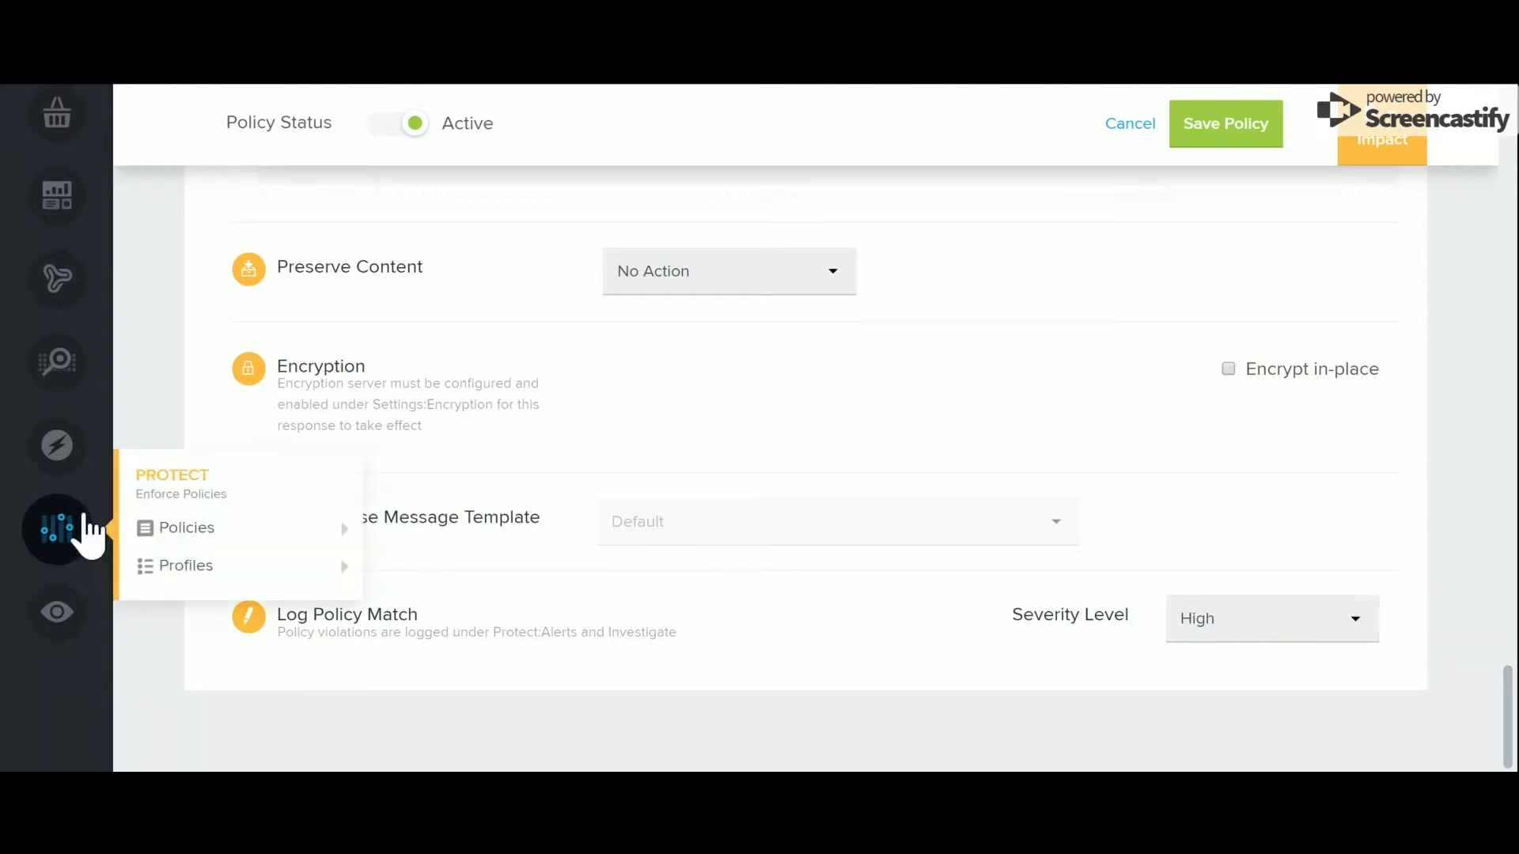
- Open the ContentIQ Profiles list under Protect Profiles
mouse_move(203, 579)
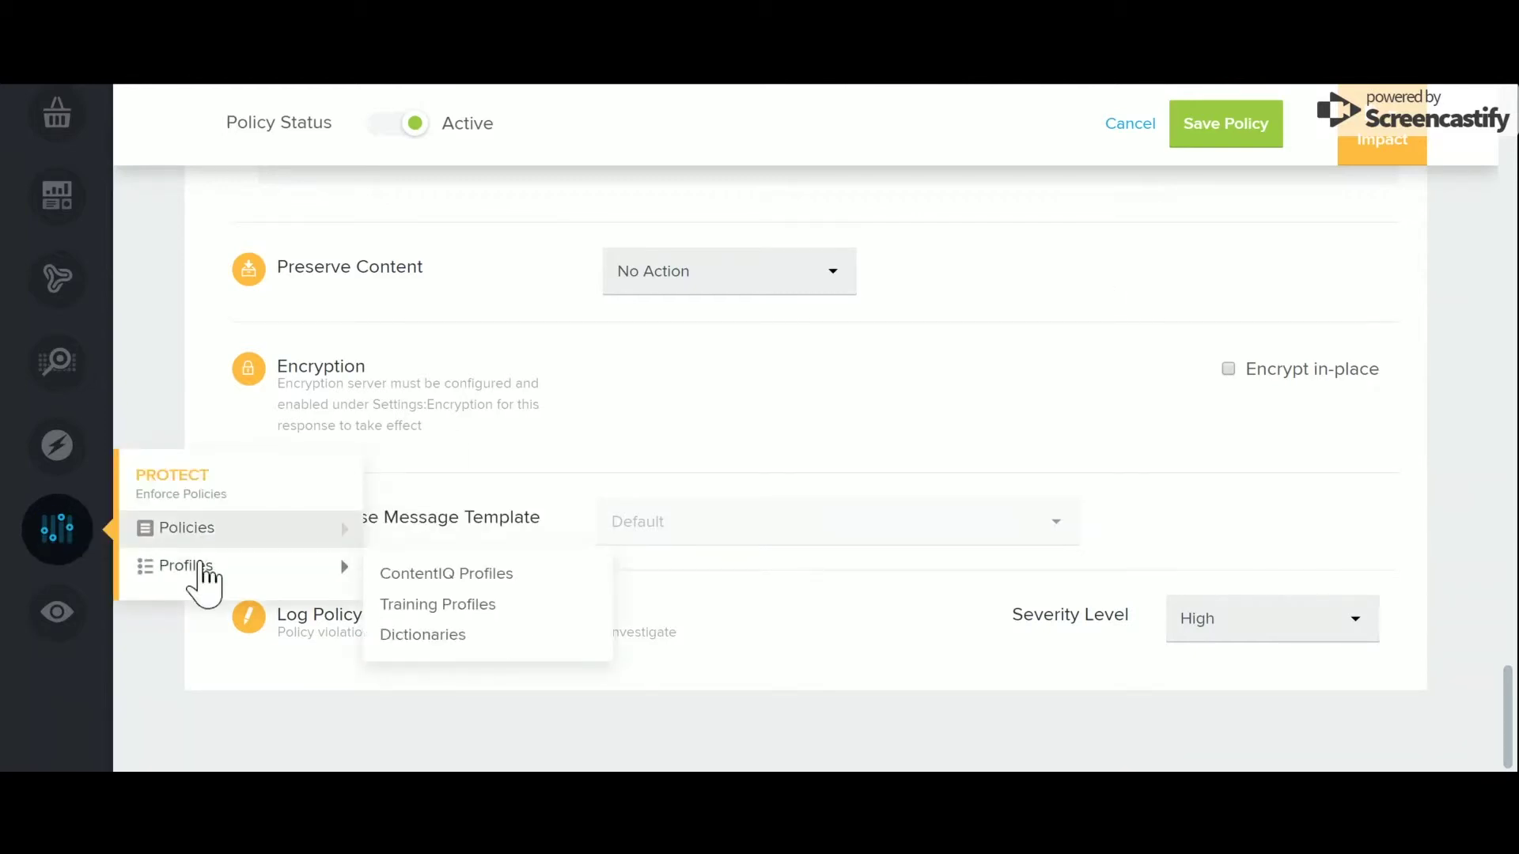
click(420, 576)
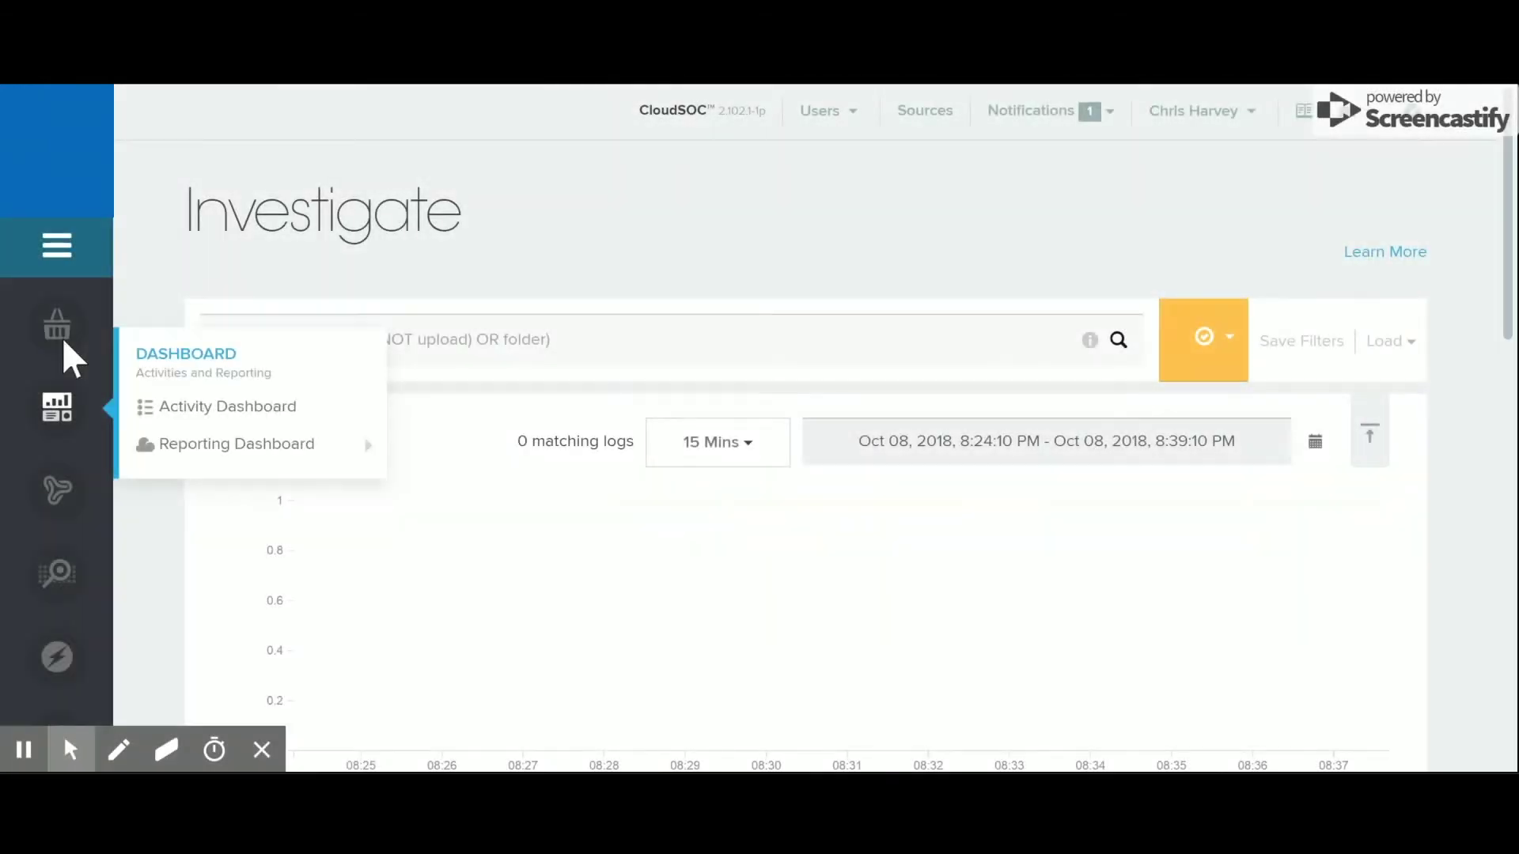
- Bring up the Dashboard entry in the left sidebar
mouse_move(65, 431)
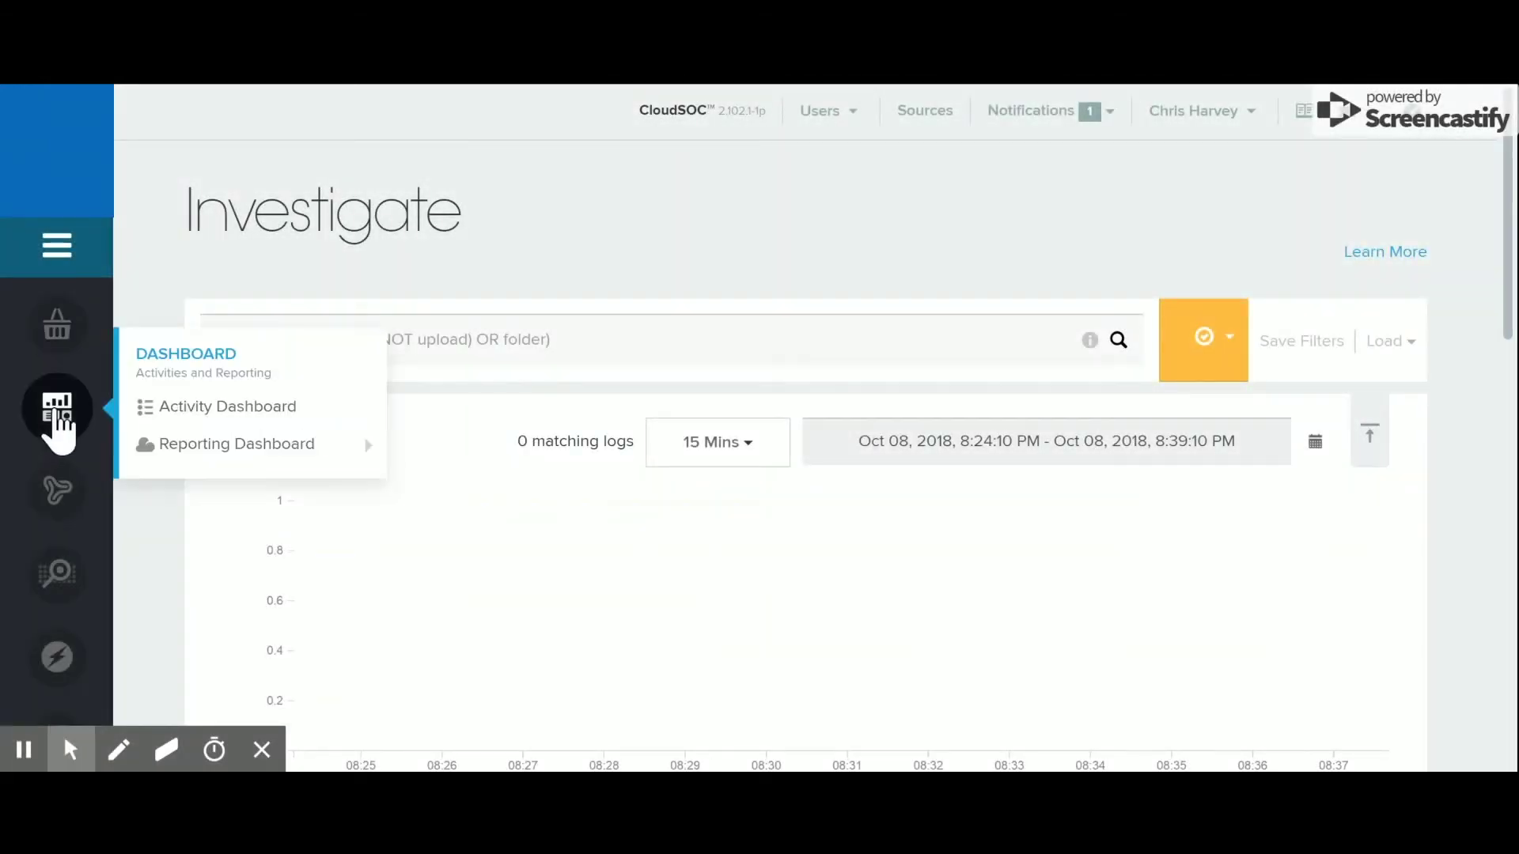